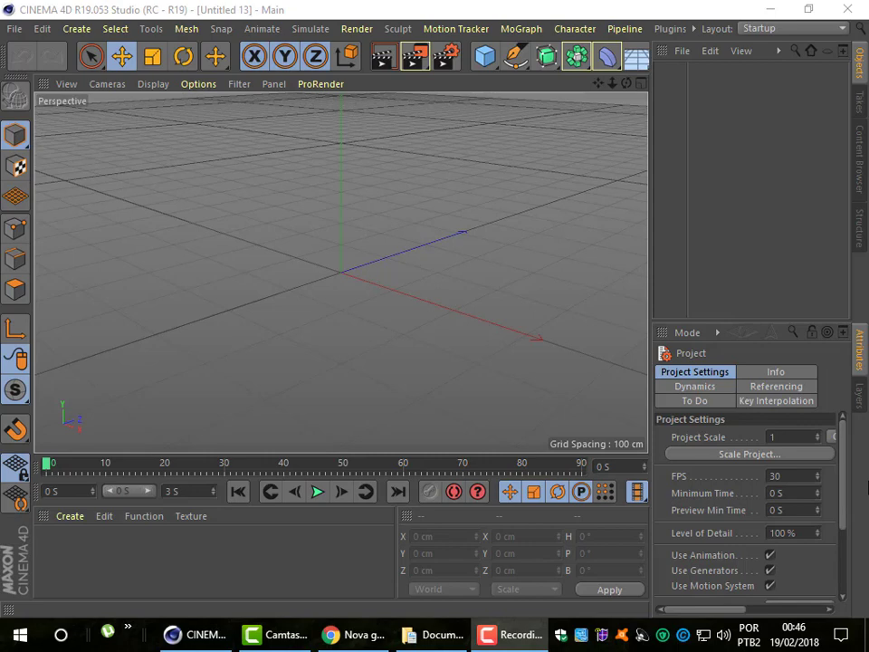
Add a 100 cm-radius sphere and move it along X to -301.242 cm
click(493, 69)
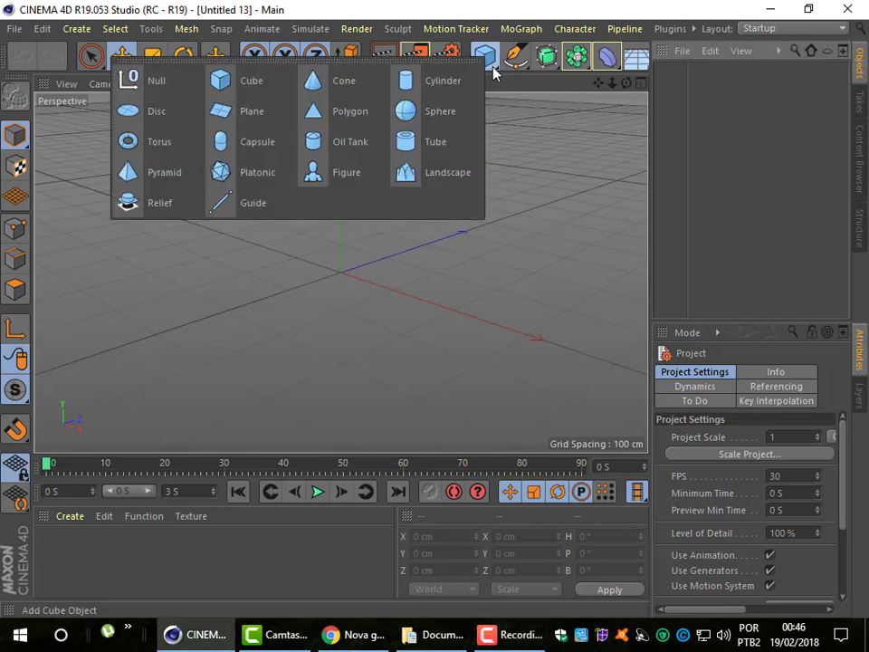
click(462, 111)
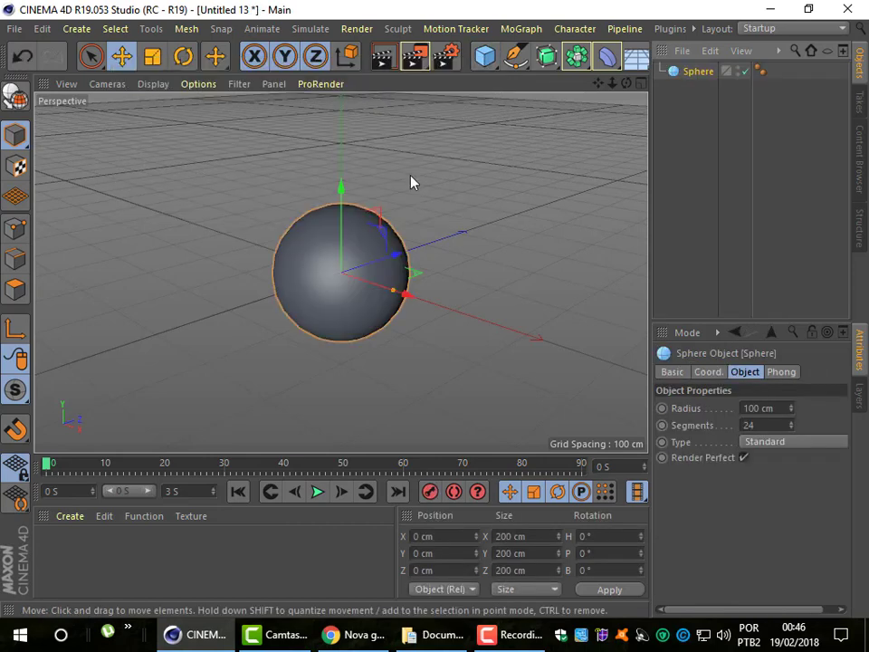
drag(407, 295, 244, 267)
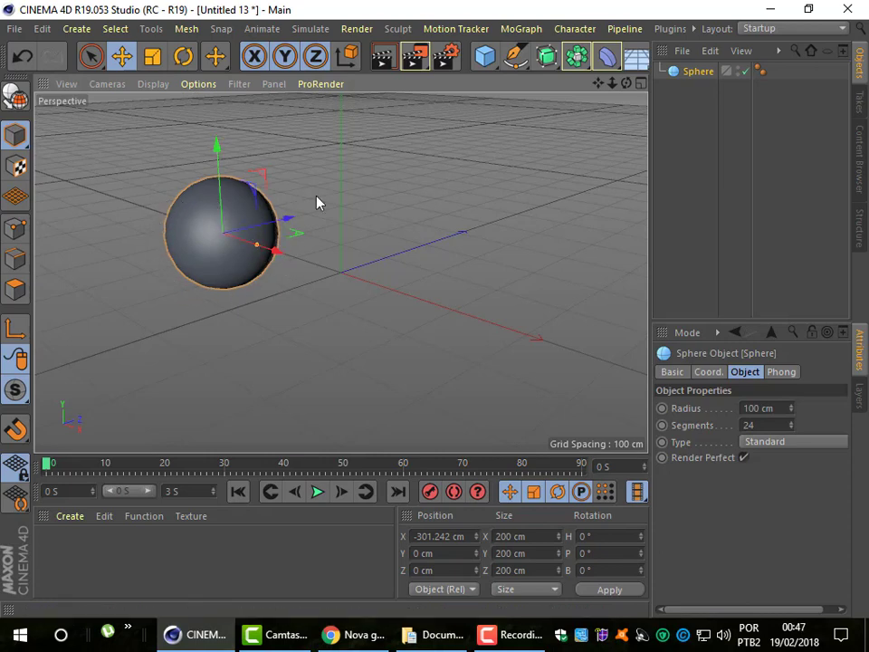
Add a cube, scale it to 128.8 cm per side, and move it to X 110.783 cm
click(499, 72)
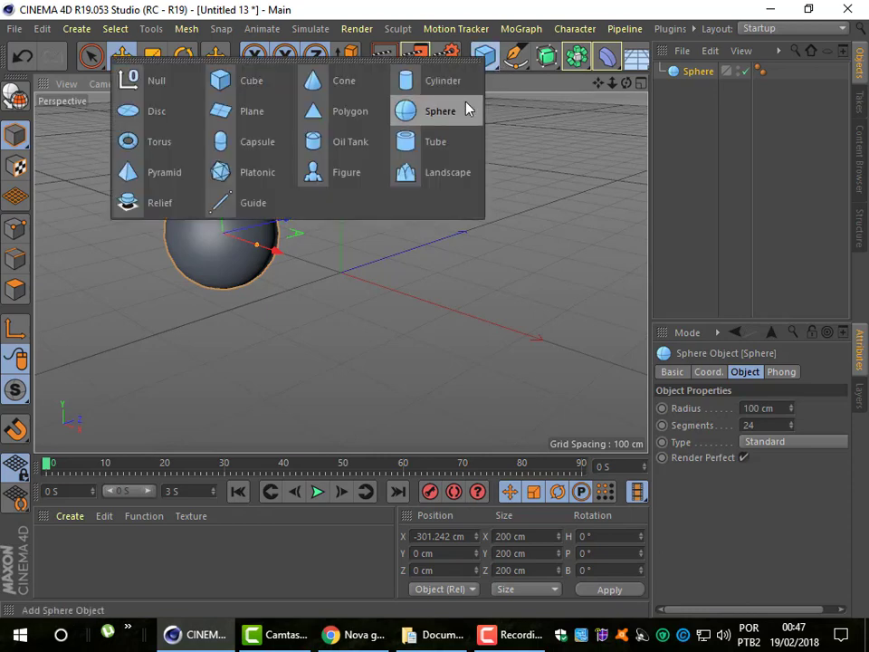
click(269, 92)
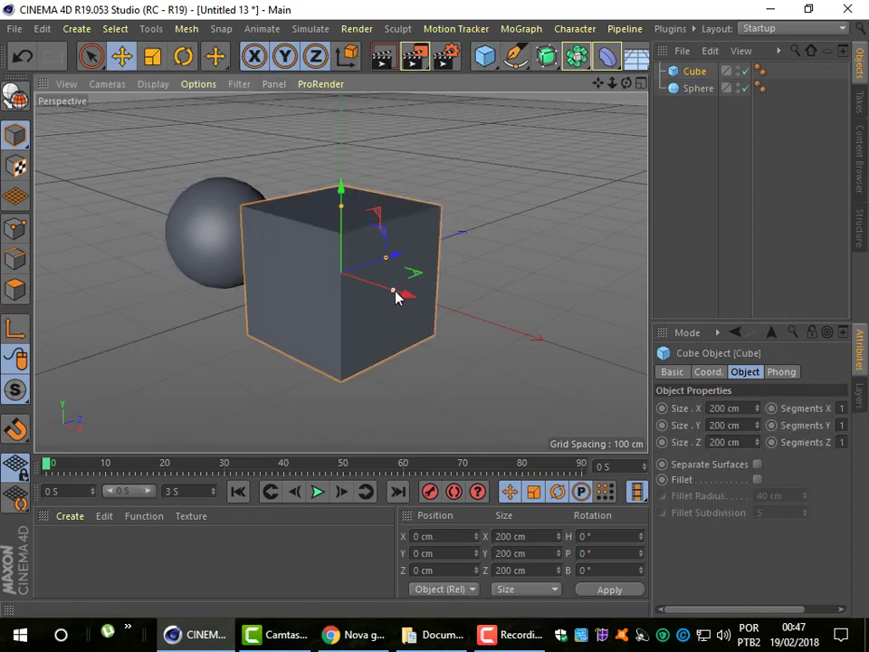
click(152, 56)
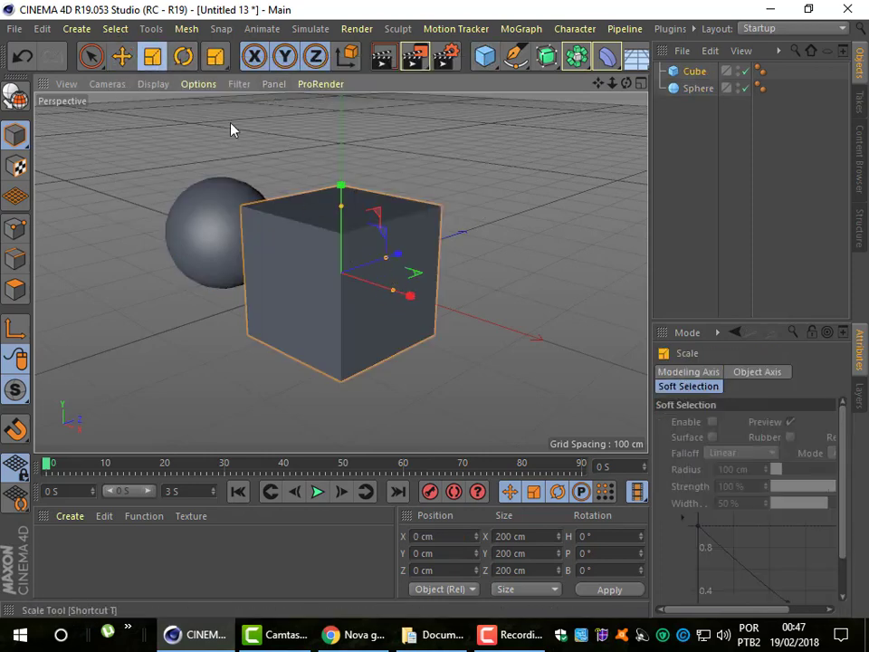
mouse_move(473, 200)
mouse_down()
mouse_move(331, 339)
mouse_move(288, 351)
mouse_up()
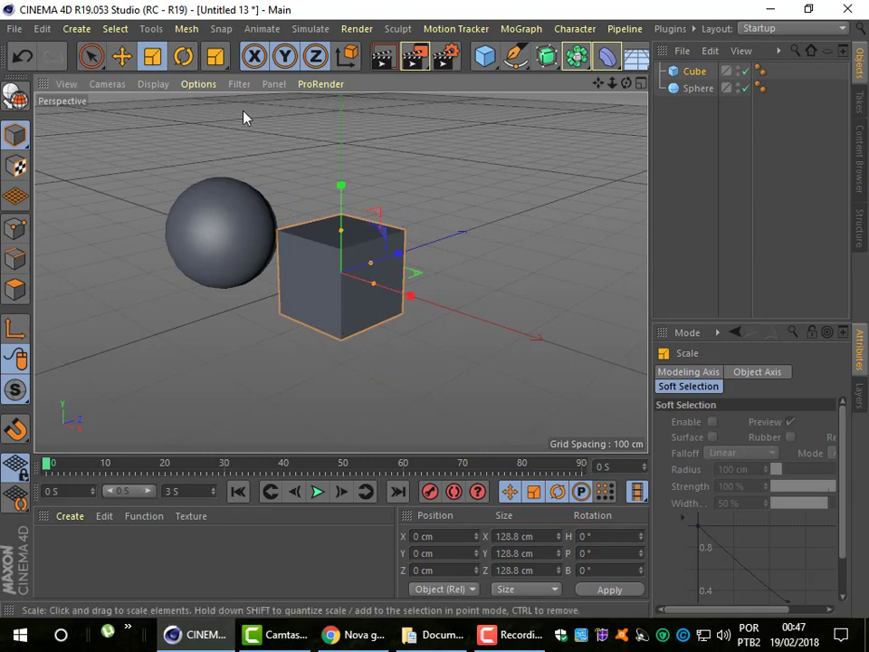
click(126, 60)
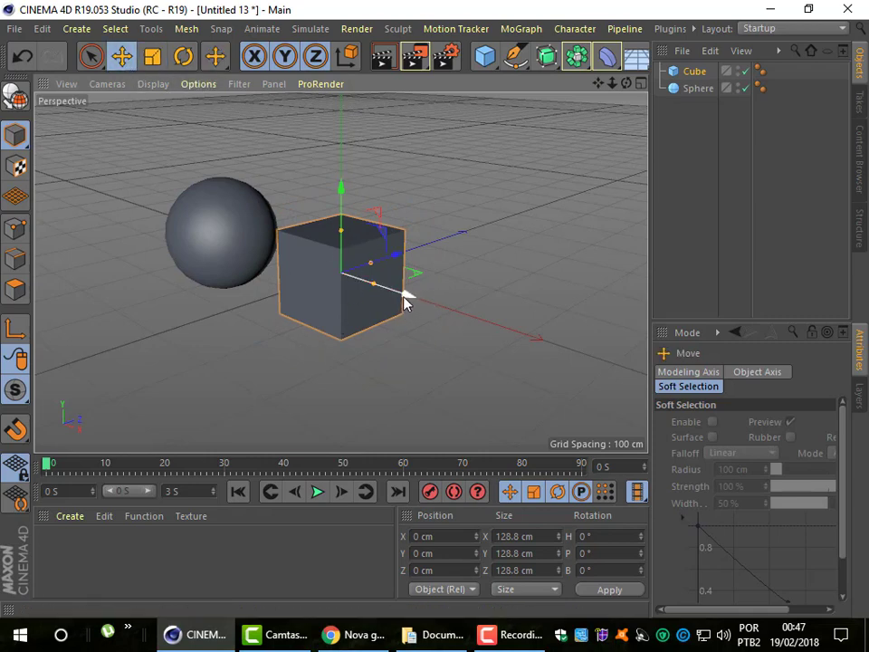
drag(405, 302, 472, 320)
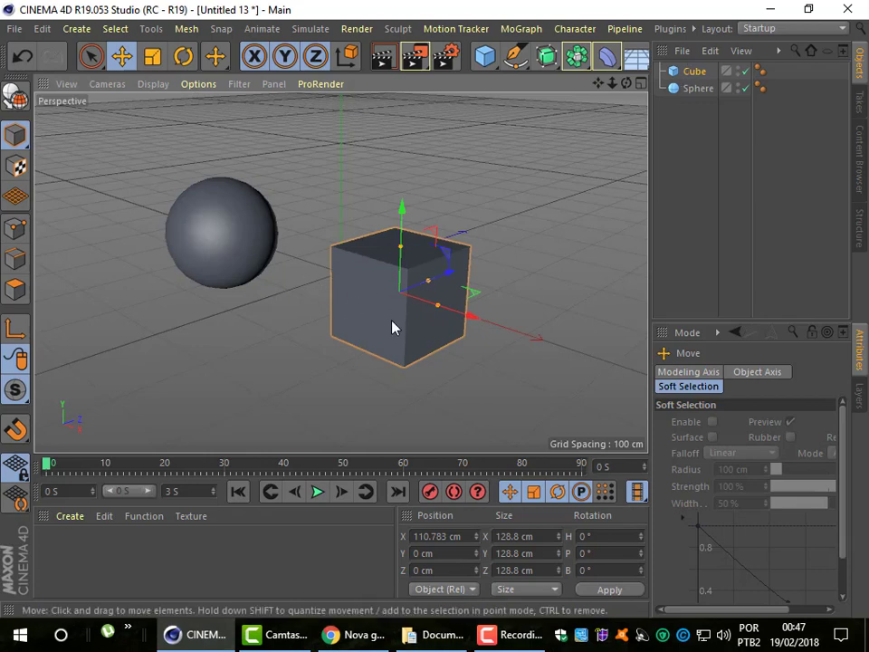
click(692, 88)
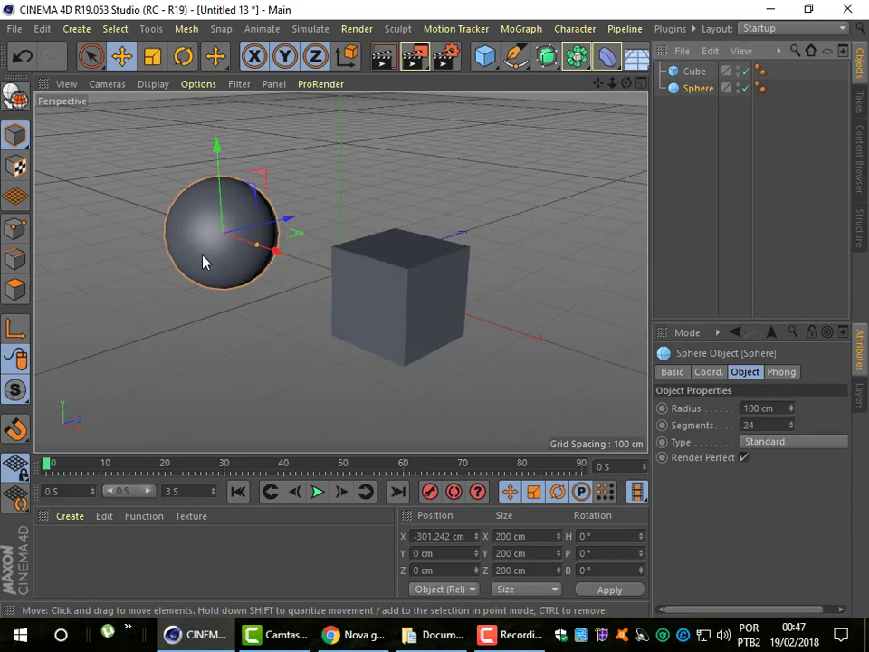
click(379, 283)
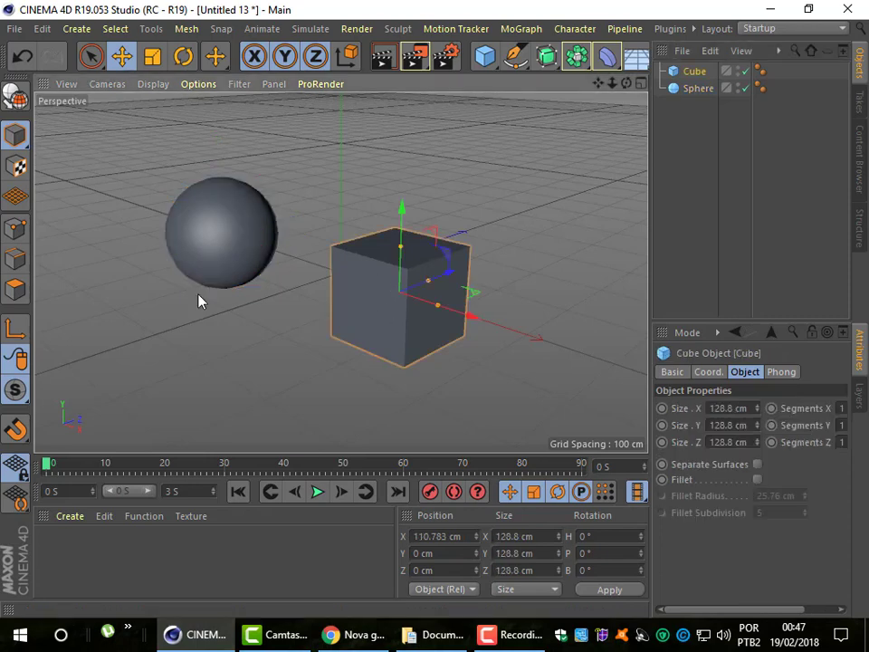
click(192, 243)
click(403, 302)
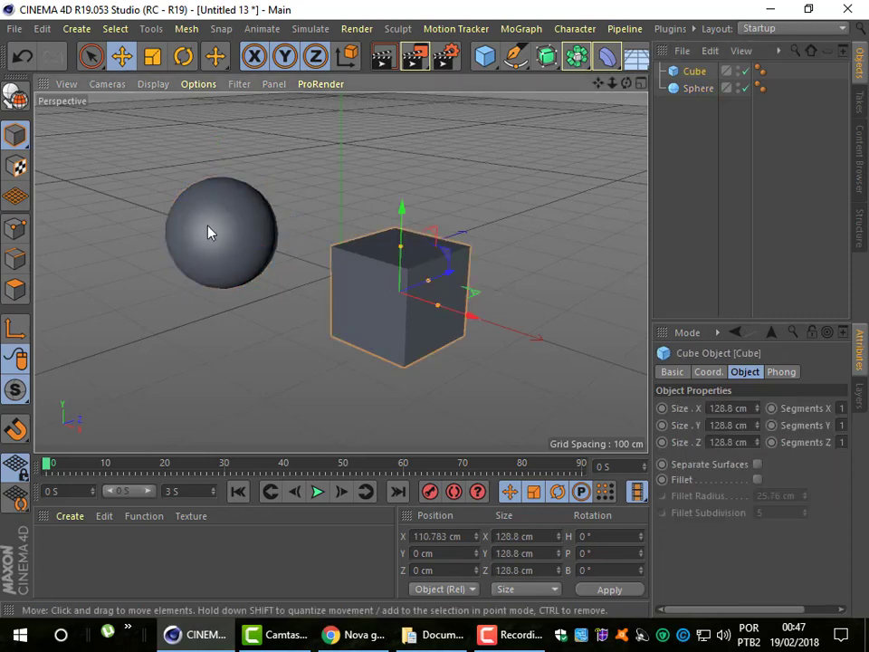
click(210, 232)
click(410, 295)
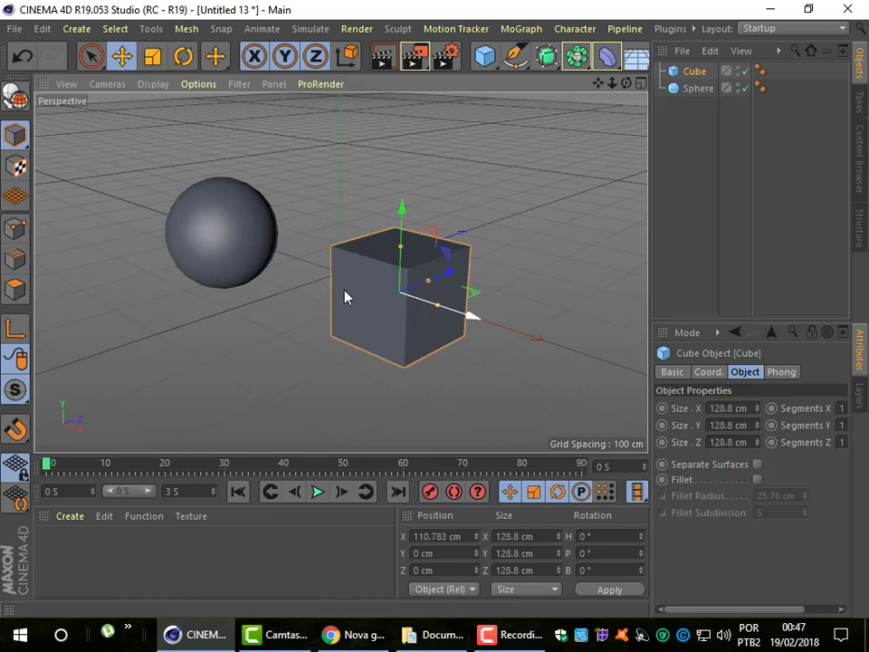
click(202, 246)
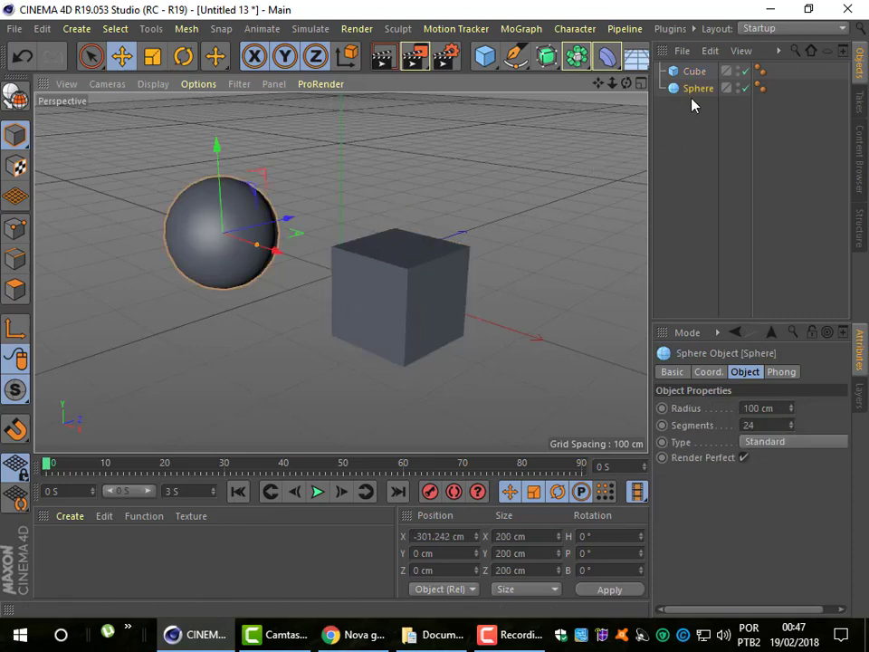
click(394, 281)
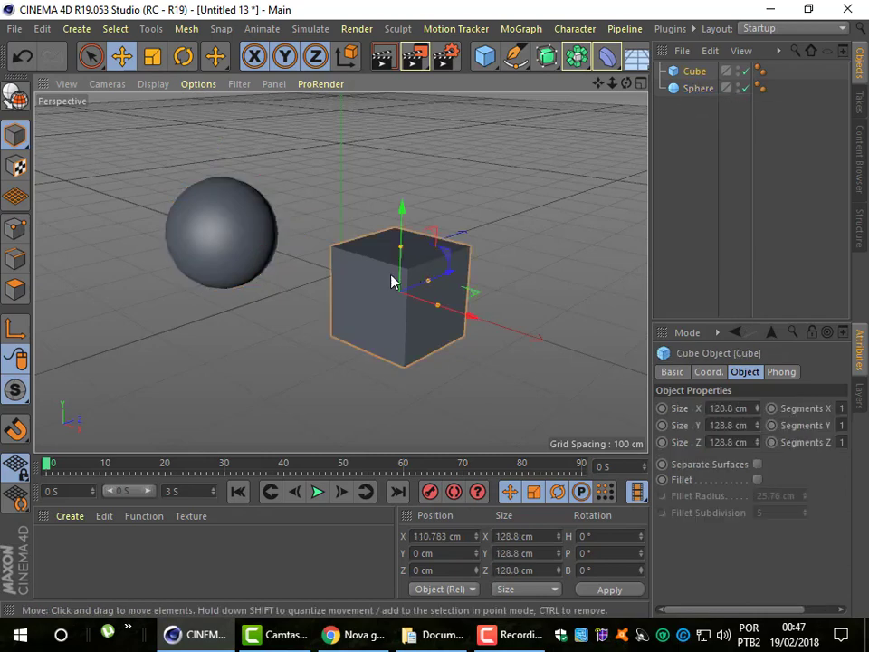
click(214, 259)
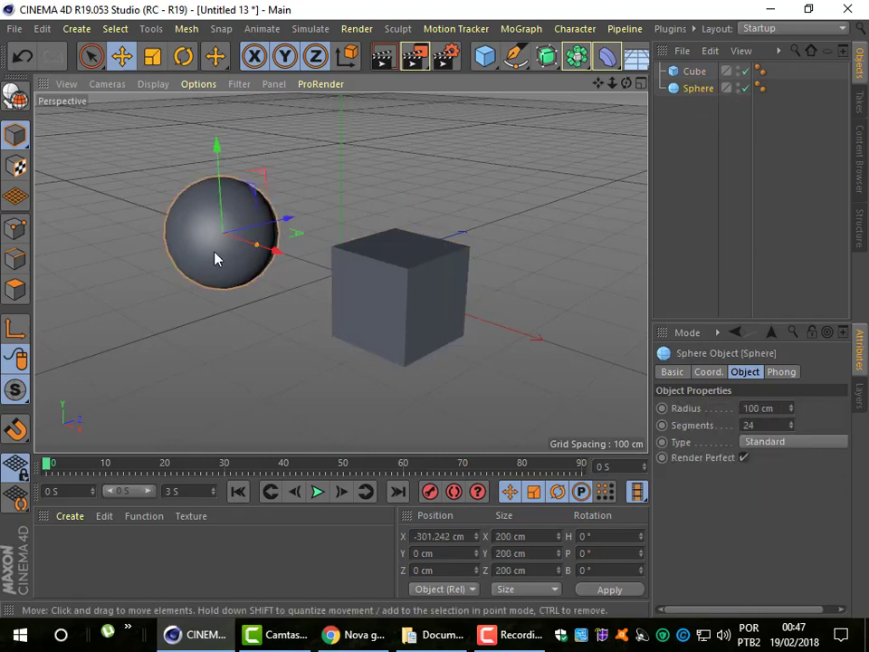
click(700, 72)
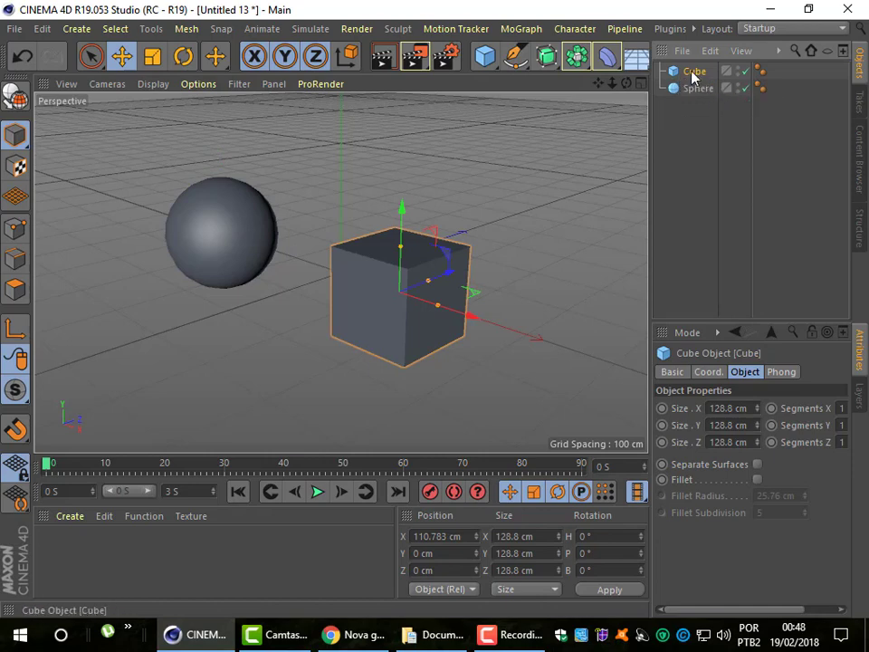
Drop the Cube onto the Sphere in the Object Manager; the cube's relative X reads 412.025 cm
drag(686, 81, 699, 91)
drag(700, 92, 700, 91)
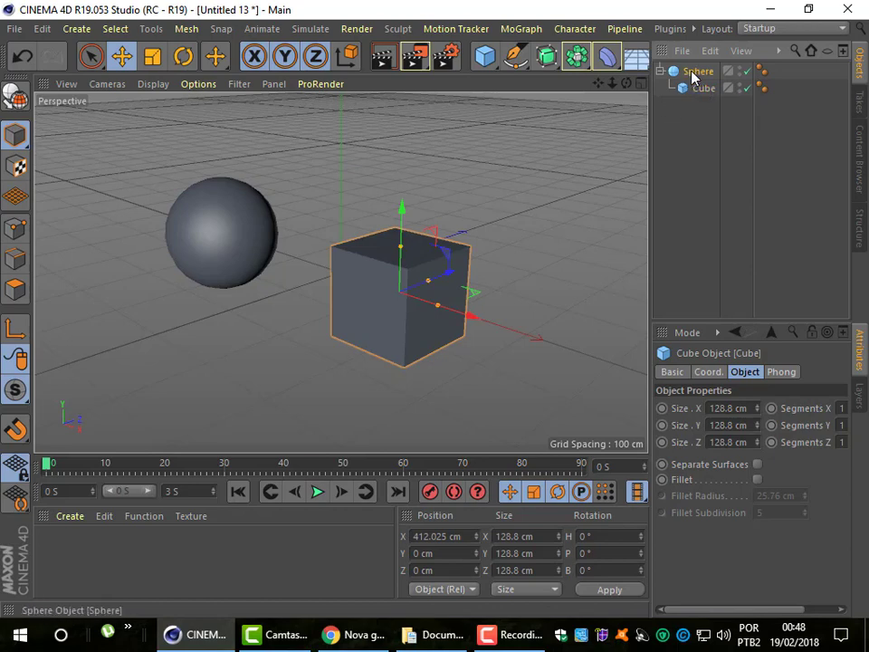
click(694, 76)
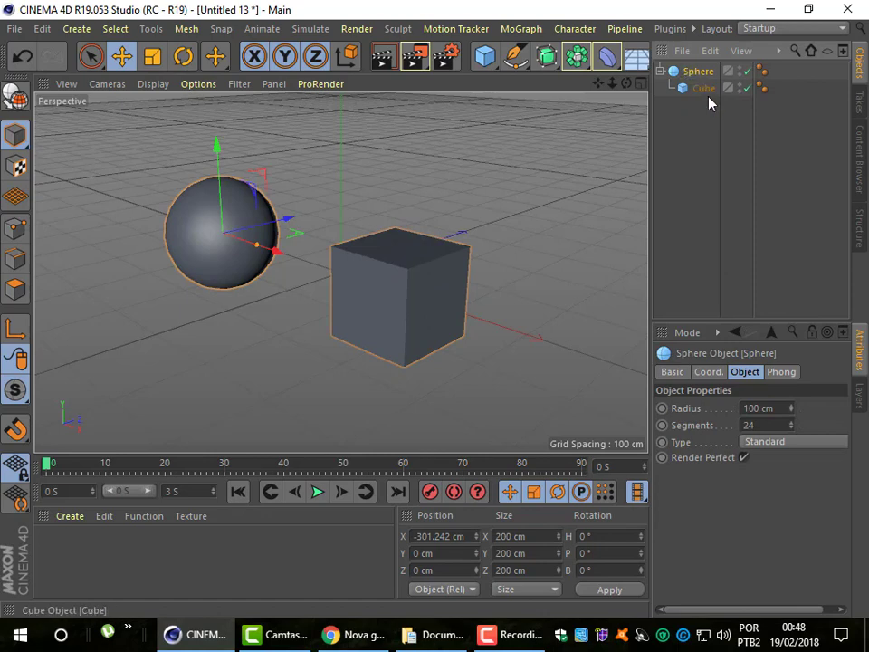
Select the child cube alone and nudge it along Z, ending at -3.36 cm
click(395, 304)
key(ctrl+z)
click(381, 318)
shift+click(188, 238)
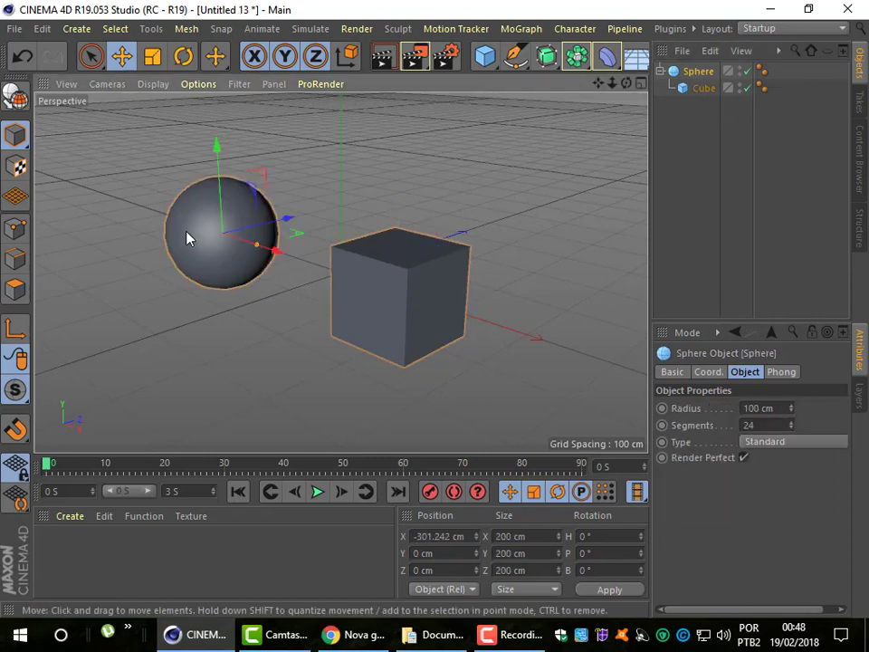
click(421, 311)
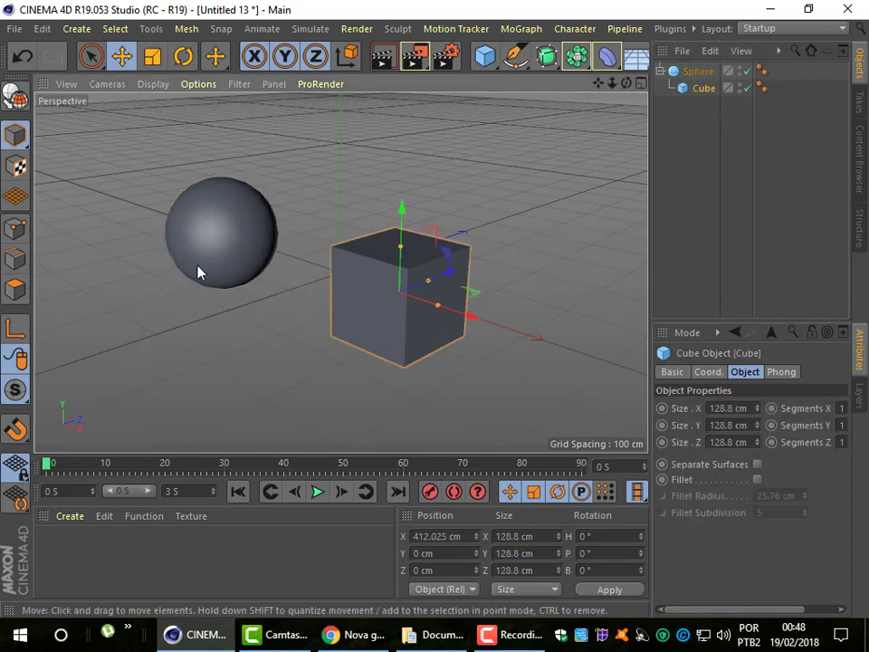
shift+click(217, 258)
click(382, 301)
shift+click(228, 244)
click(413, 285)
shift+click(260, 255)
click(365, 290)
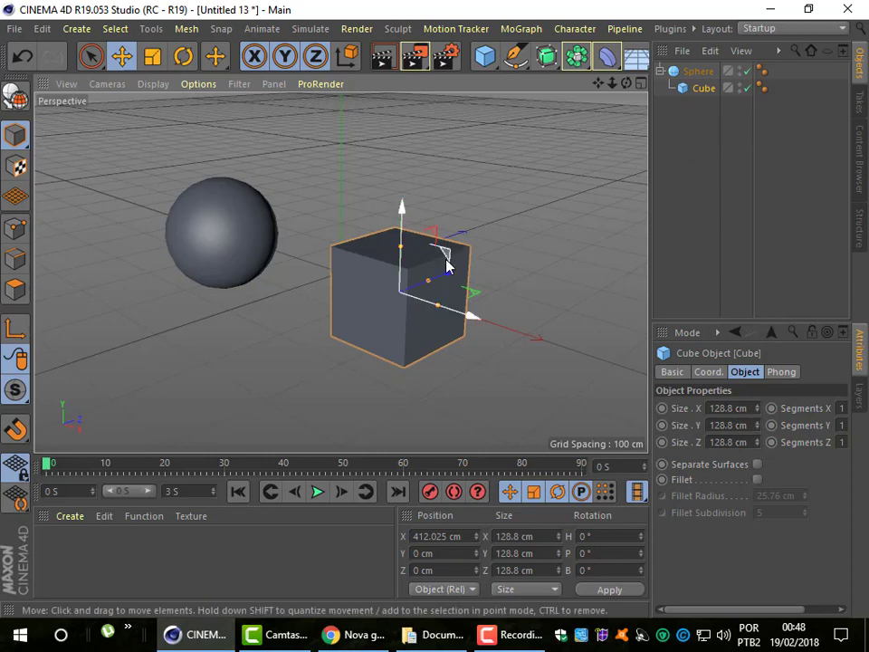
mouse_move(449, 272)
mouse_down()
mouse_move(584, 230)
mouse_move(330, 326)
mouse_move(524, 254)
mouse_move(447, 286)
mouse_up()
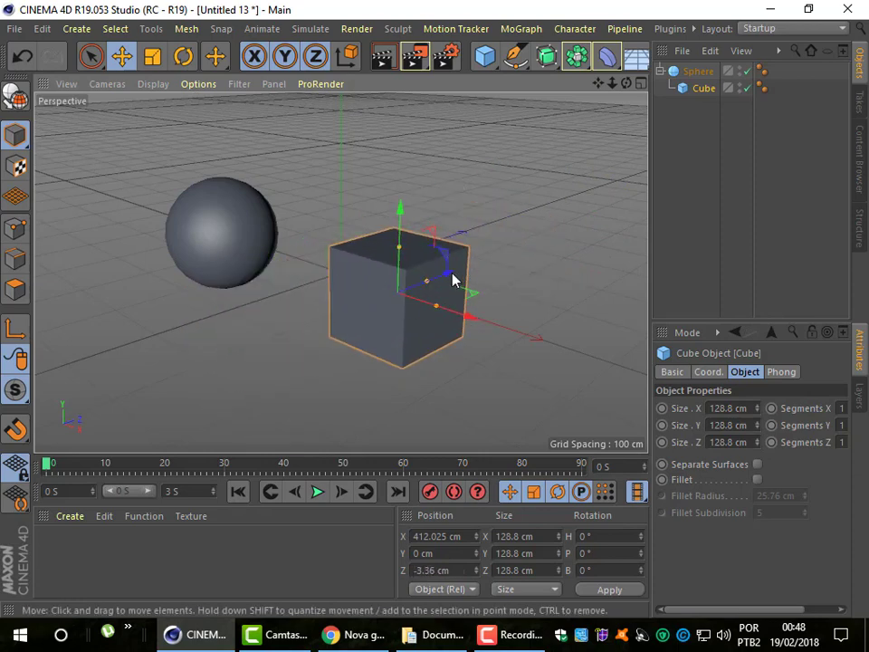
click(681, 72)
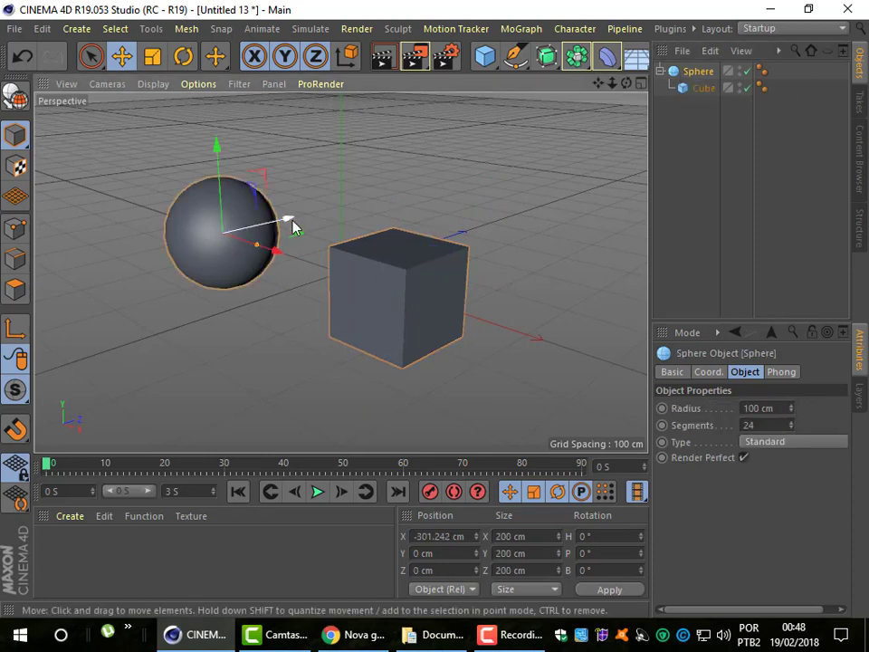
click(705, 88)
click(698, 72)
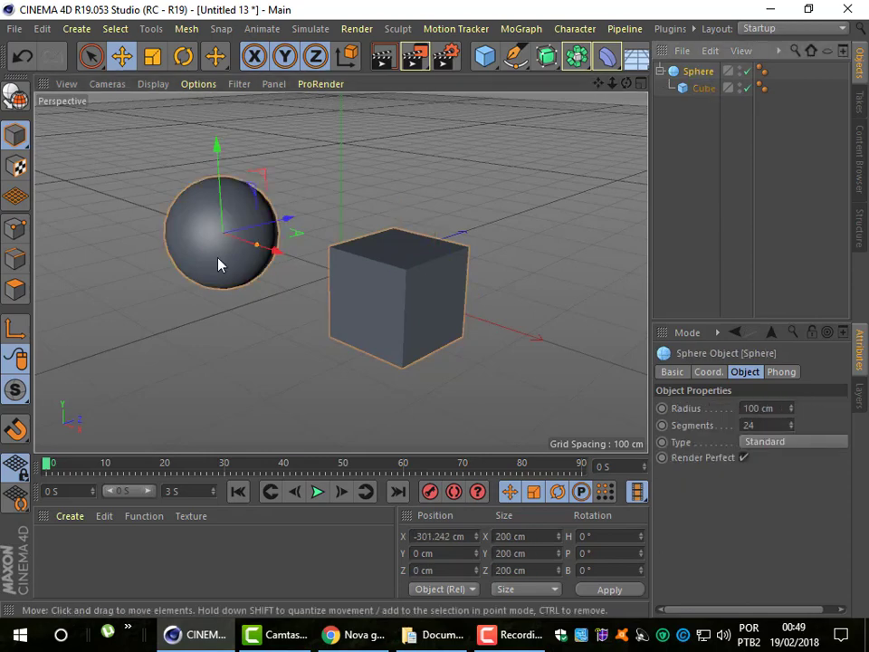
mouse_move(286, 220)
mouse_down()
mouse_move(373, 203)
mouse_move(328, 233)
mouse_move(481, 194)
mouse_move(304, 261)
mouse_move(291, 257)
mouse_up()
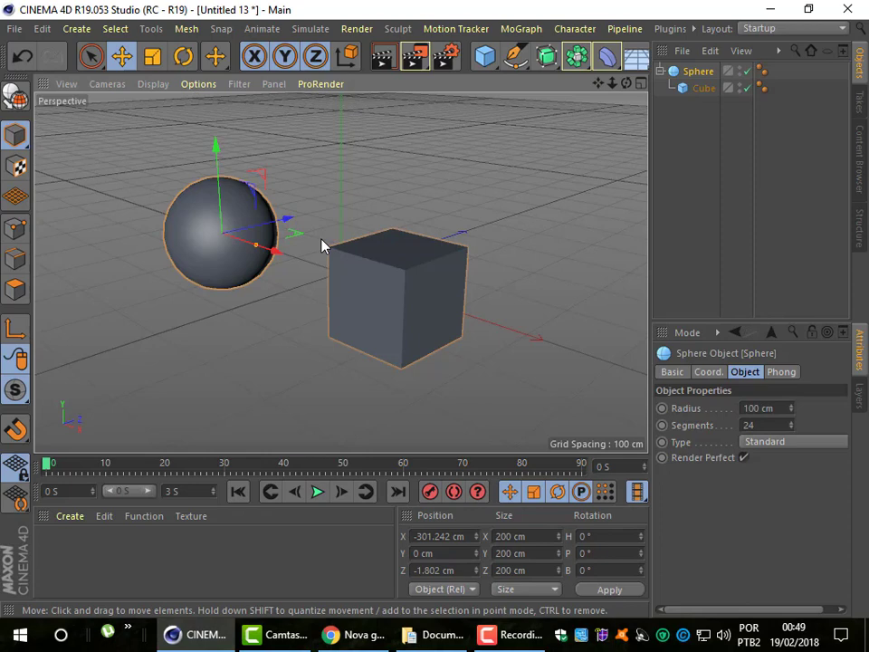
click(410, 308)
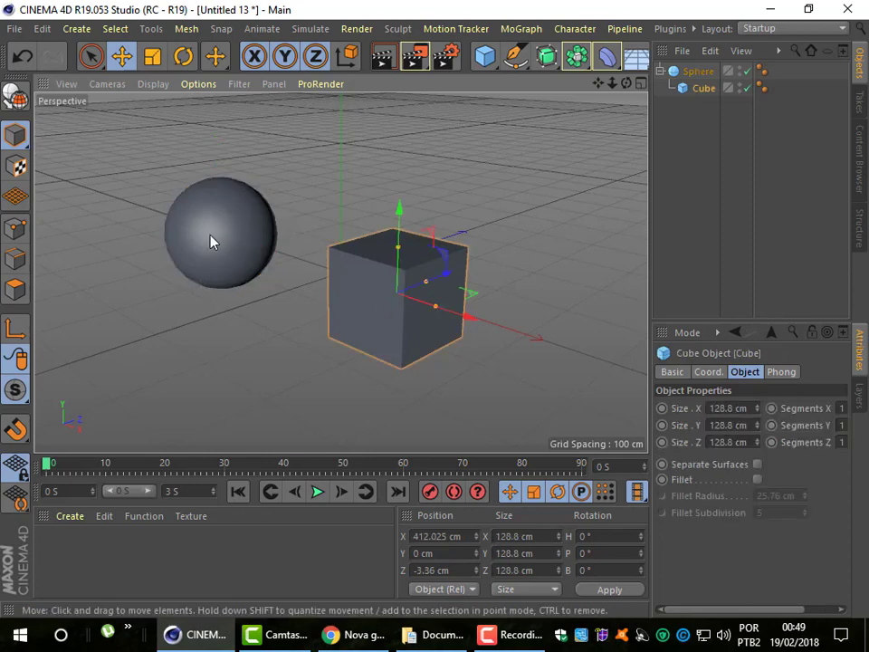
shift+click(210, 238)
click(398, 315)
shift+click(210, 244)
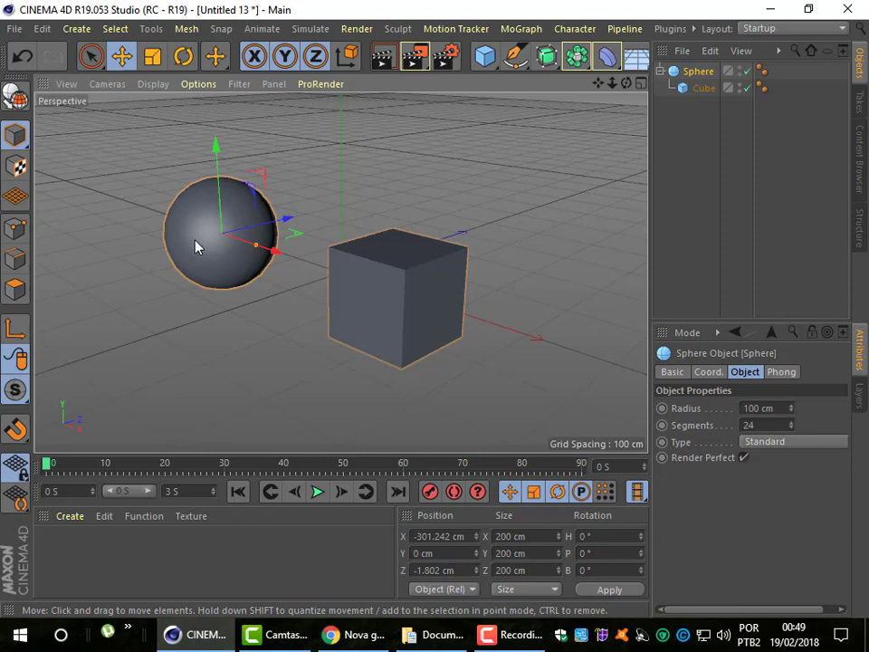
Slide the cube left along X toward the sphere
click(404, 303)
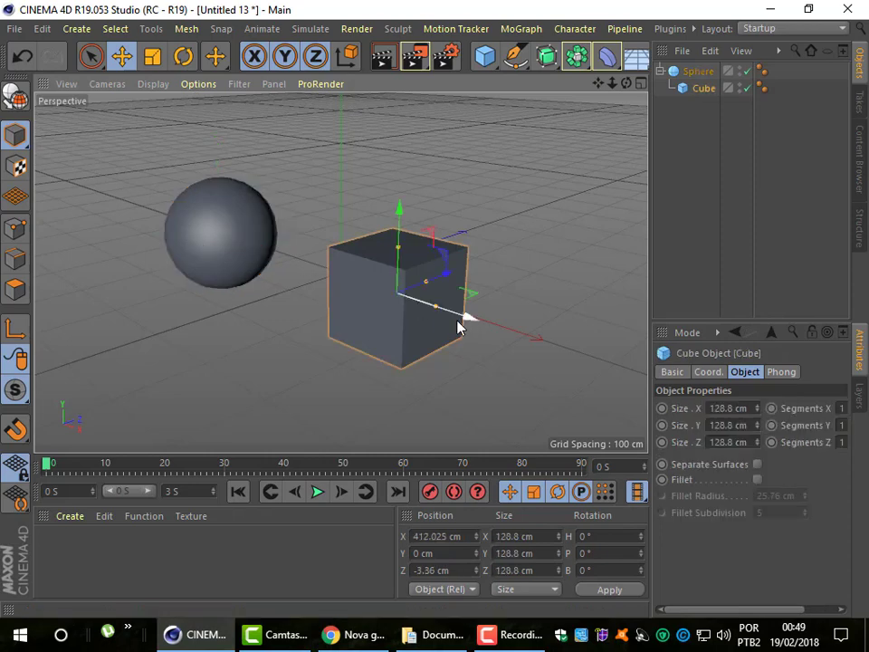
drag(459, 326, 409, 325)
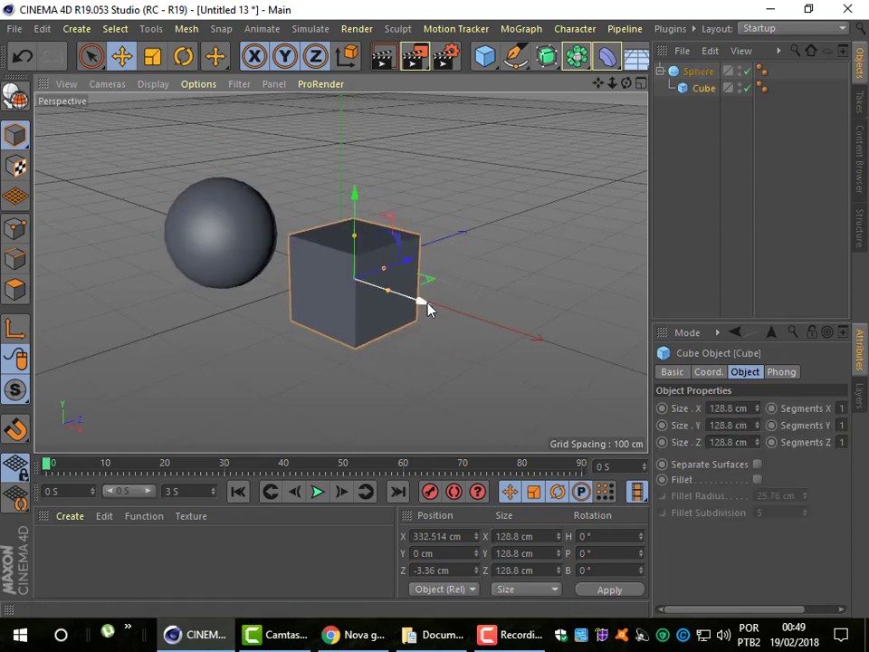
click(497, 69)
click(514, 126)
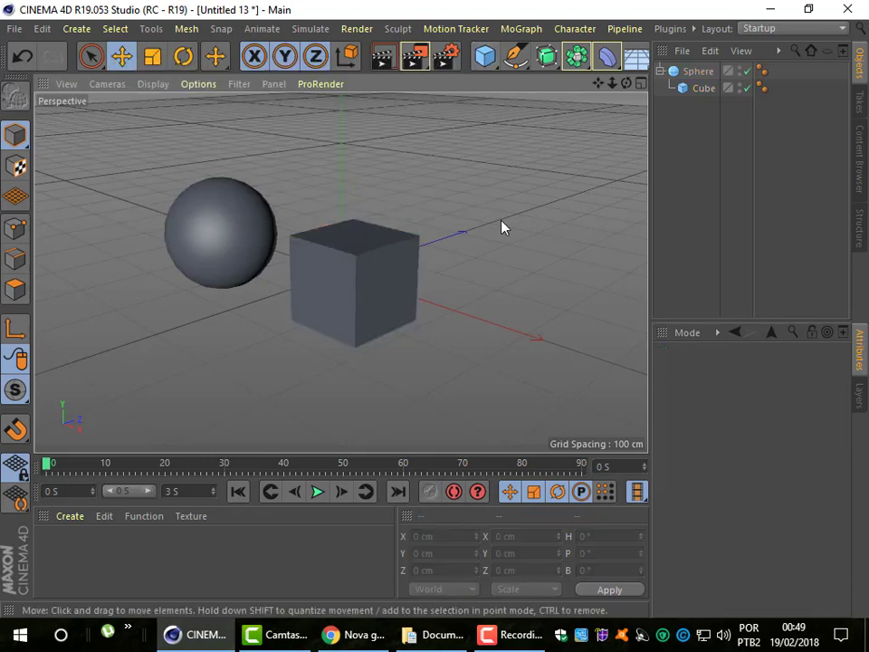
Ctrl-drag a copy of the cube to the right, then delete that Cube.1 copy
click(387, 312)
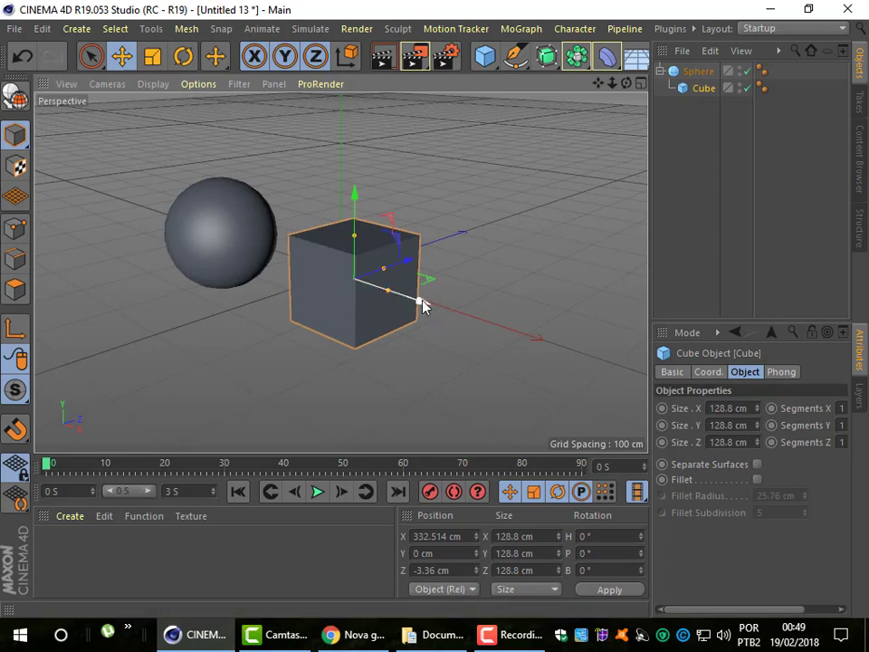
ctrl+drag(421, 306, 551, 356)
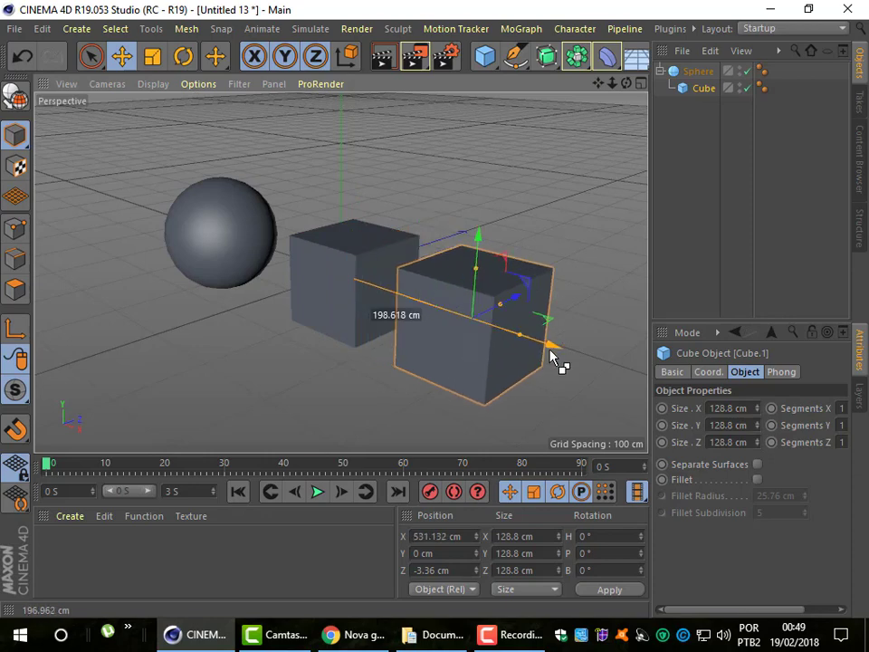
click(573, 388)
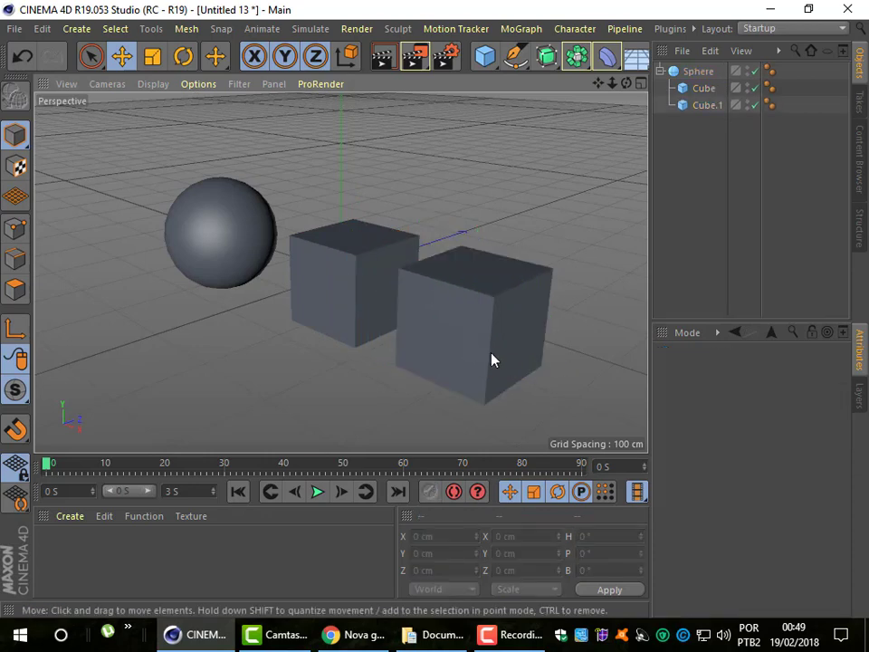
click(474, 351)
key(Delete)
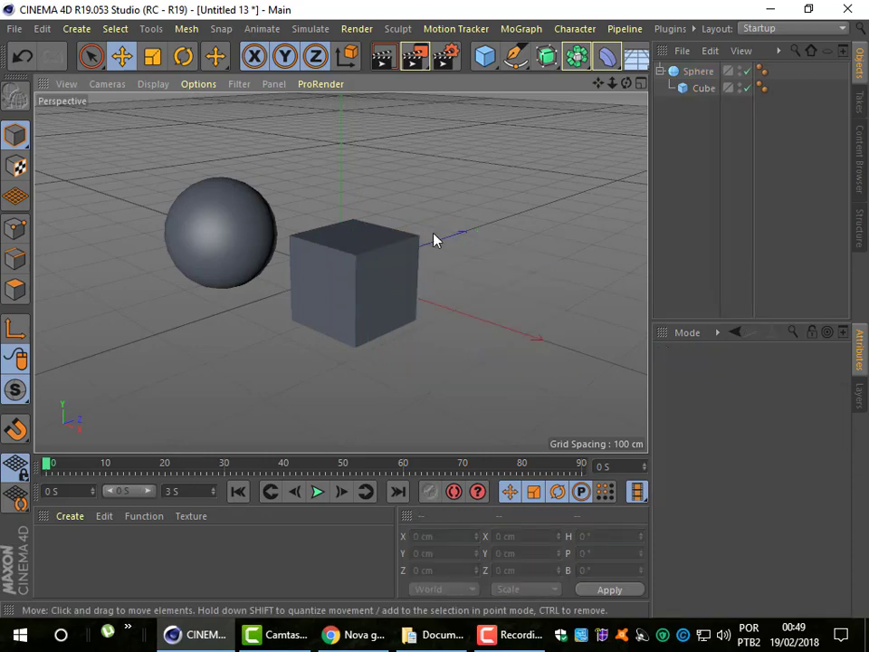
Add a cylinder at X 226.908 cm, scaled to 79.9 × 159.8 × 79.9 cm
click(497, 65)
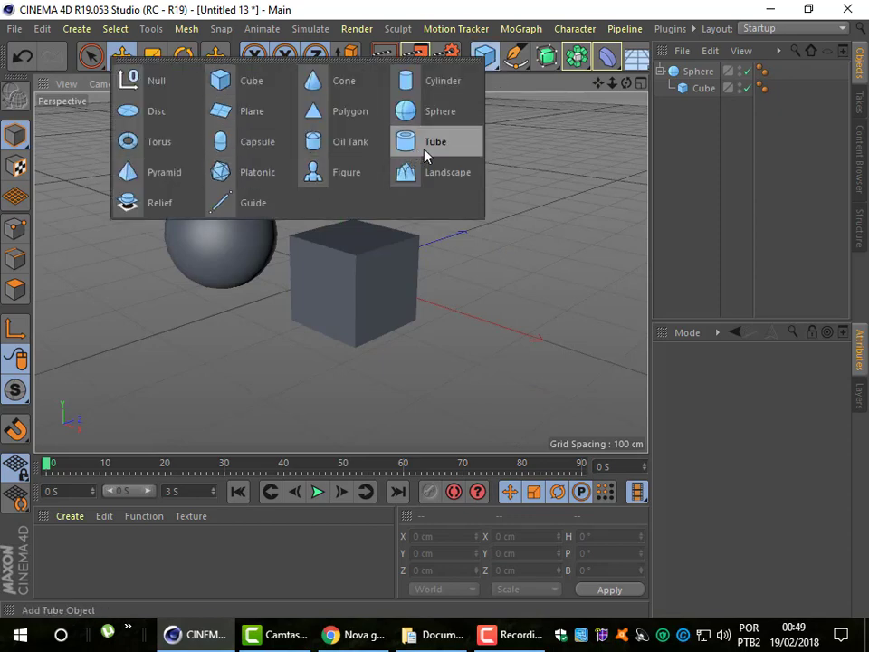
click(426, 81)
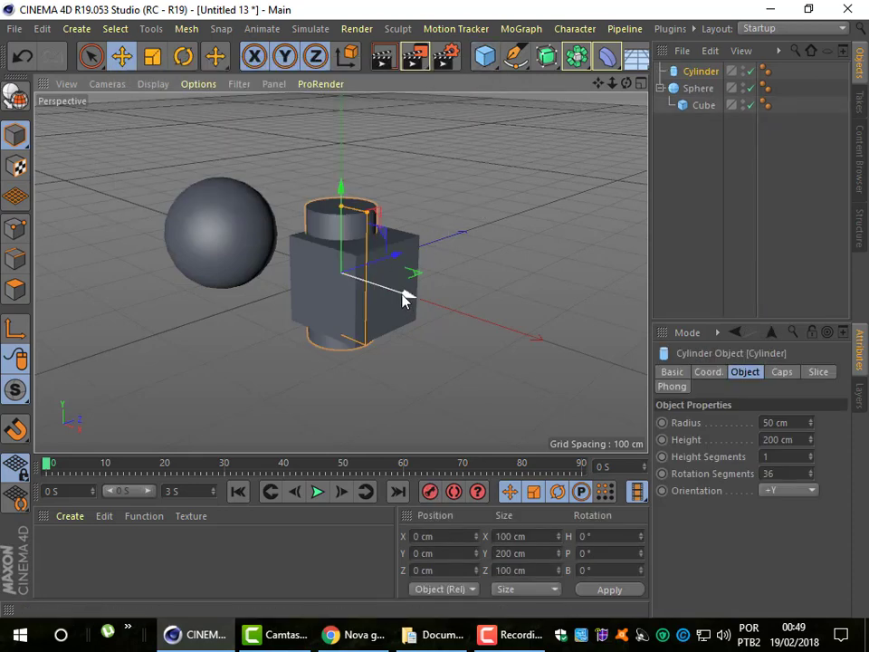
drag(403, 299, 551, 345)
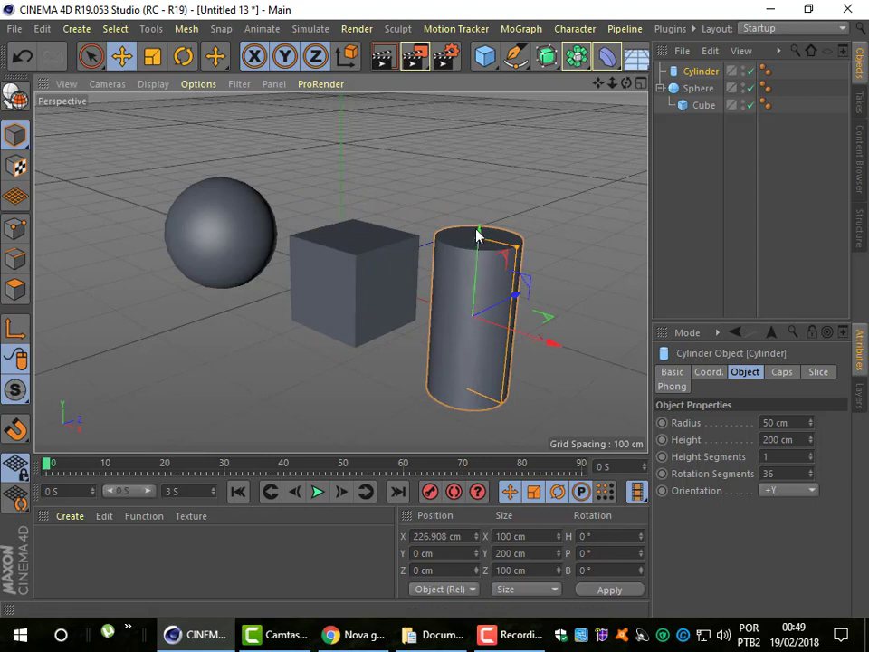
click(152, 56)
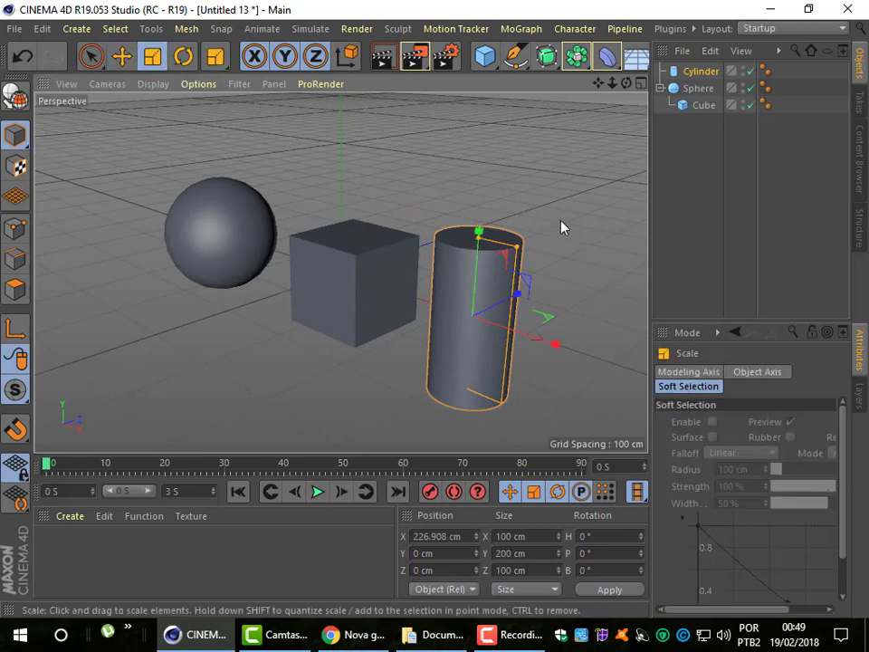
drag(561, 227, 571, 362)
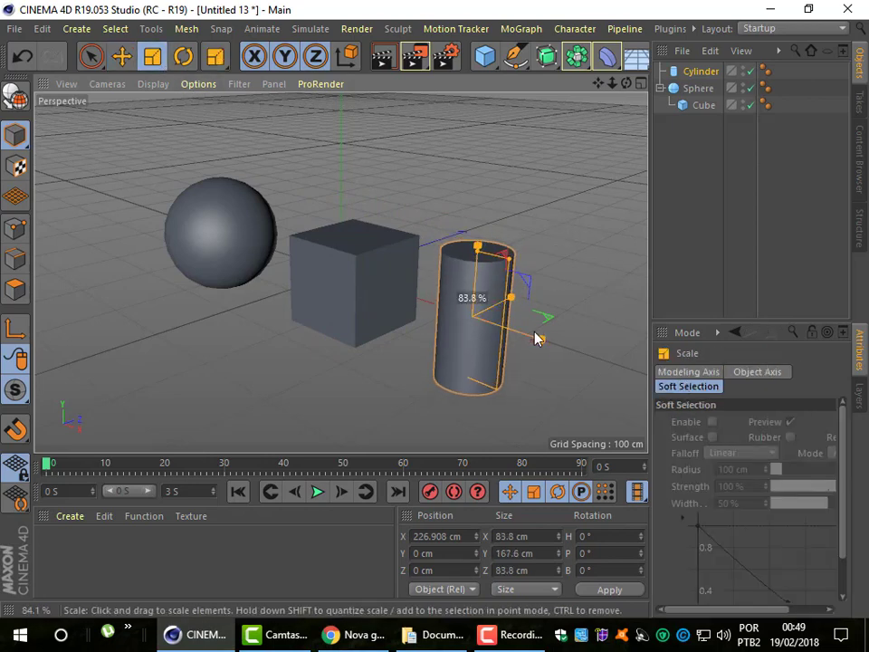
click(122, 56)
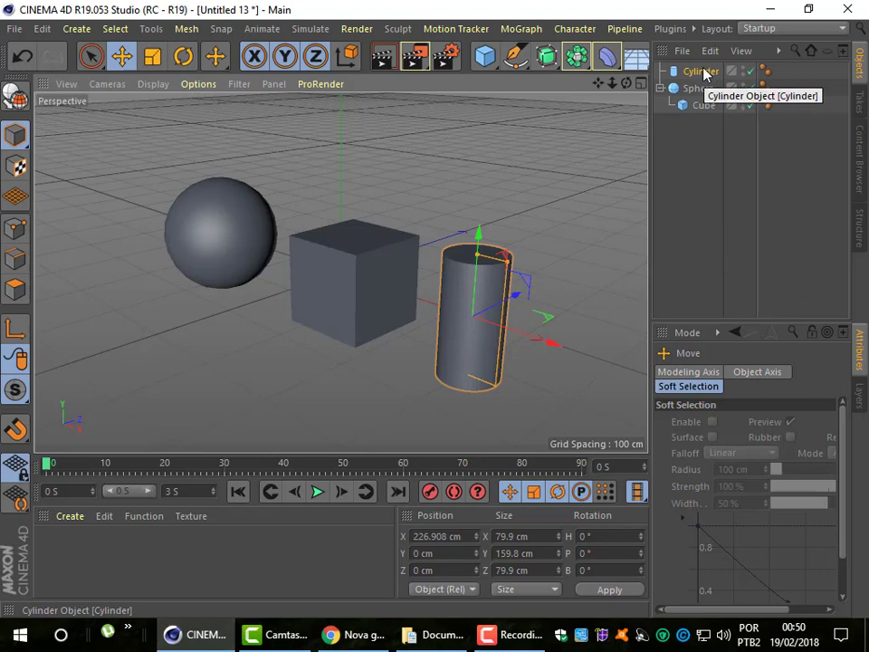
Parent the Cylinder under the Sphere as its second child beside the Cube
drag(699, 72, 699, 92)
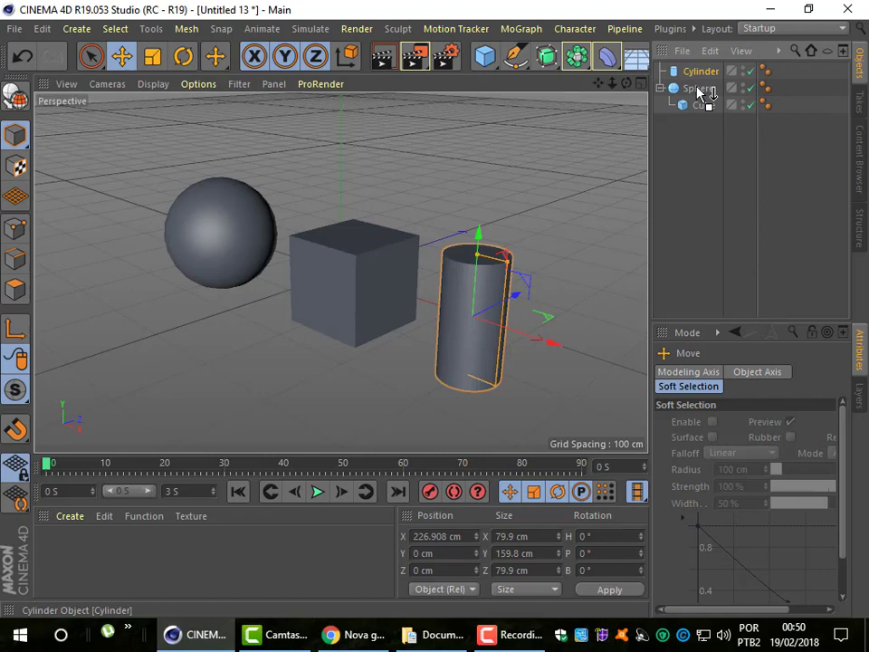
drag(706, 91, 705, 91)
click(697, 72)
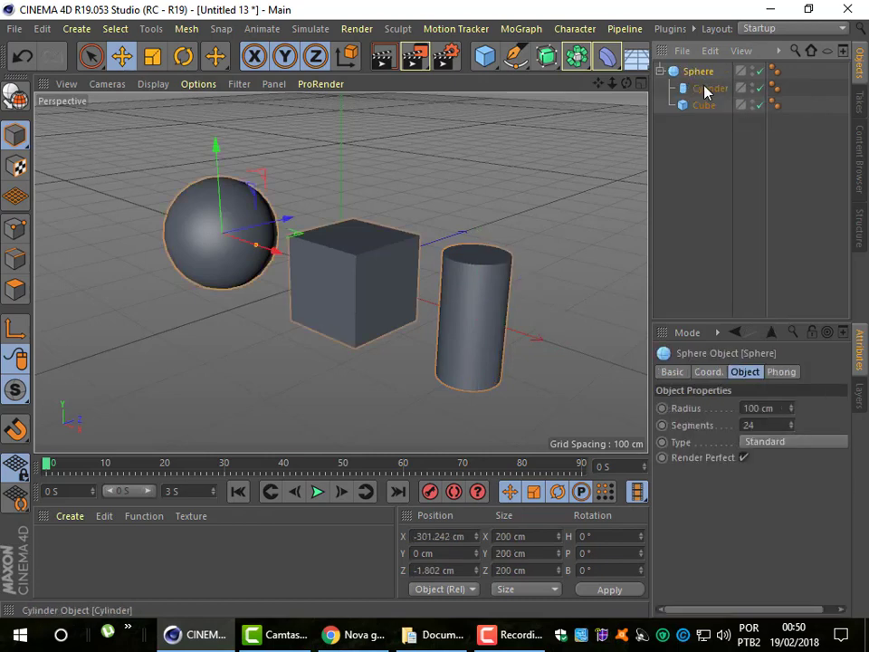
click(706, 90)
click(705, 107)
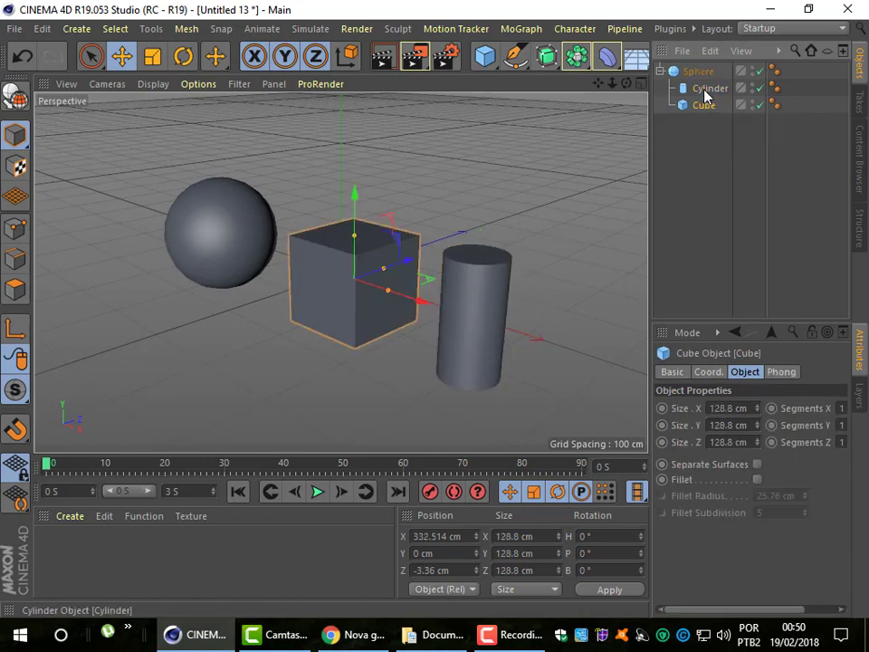
click(705, 87)
click(698, 71)
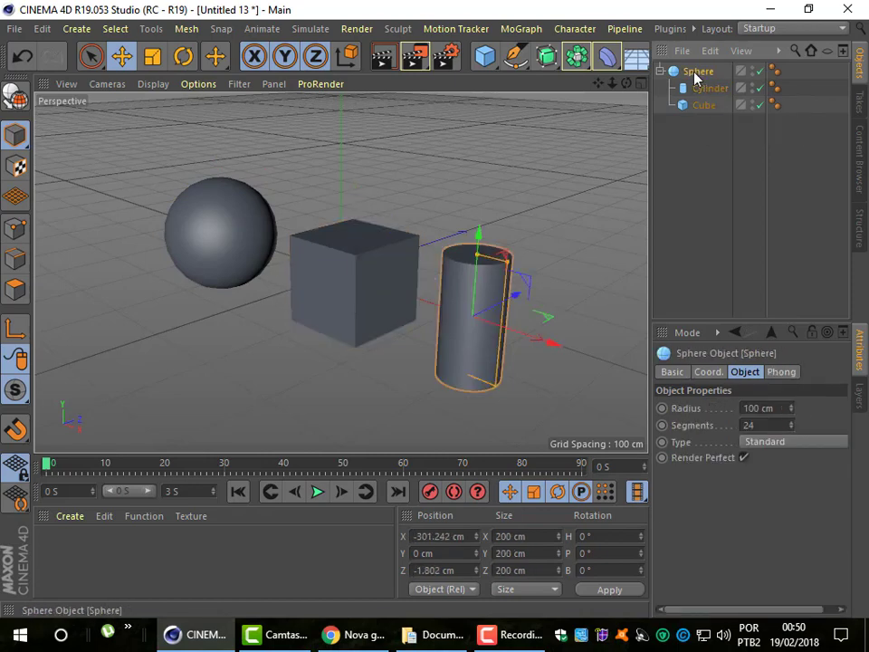
Select the sphere group in the viewport and move it along Z to 75.712 cm
click(466, 306)
click(362, 291)
click(245, 267)
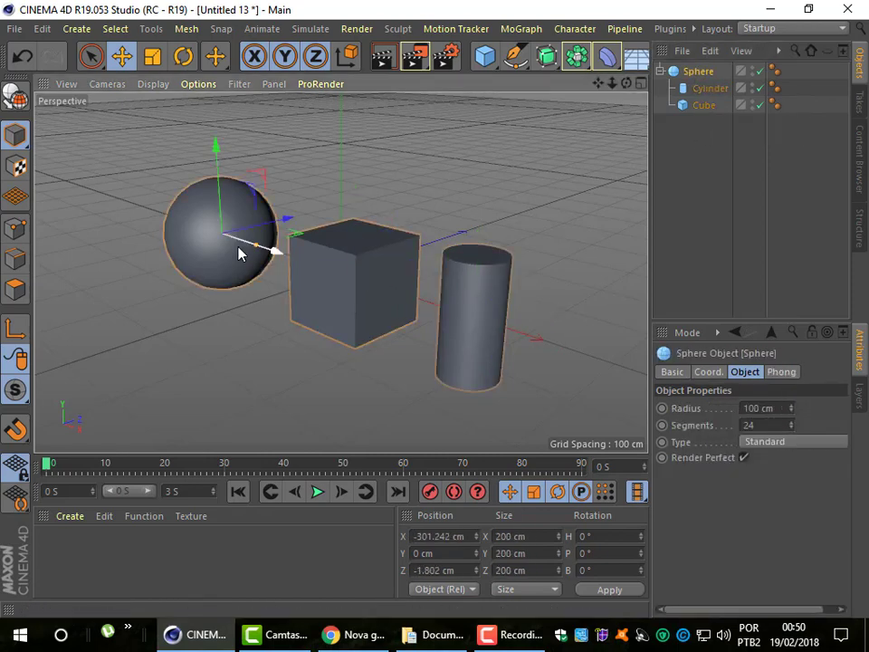
mouse_move(288, 225)
mouse_down()
mouse_move(404, 208)
mouse_move(311, 241)
mouse_move(380, 219)
mouse_move(324, 239)
mouse_up()
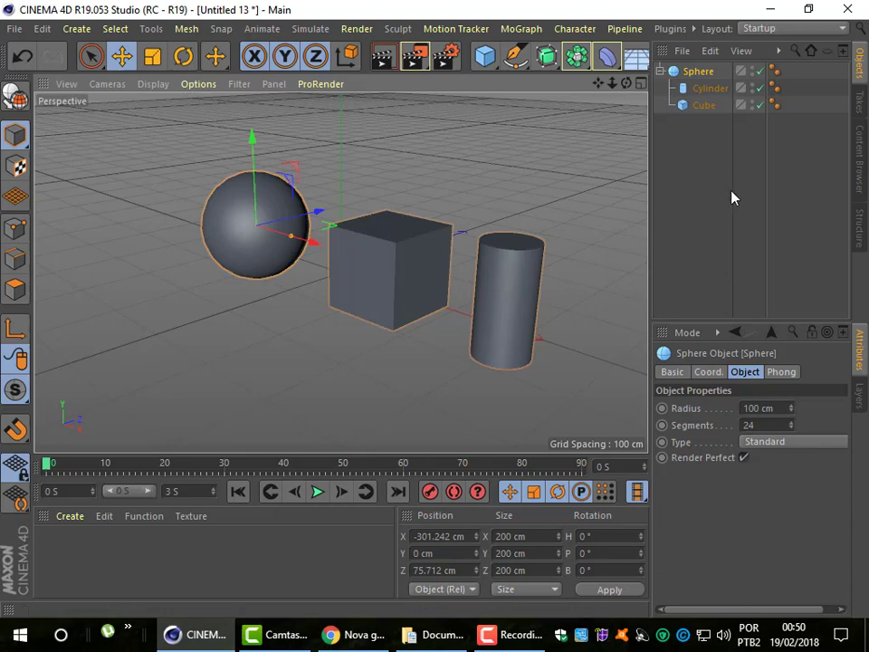
Cycle through cylinder, cube and sphere selections, undo twice, and select the Cylinder entry
click(508, 301)
click(335, 252)
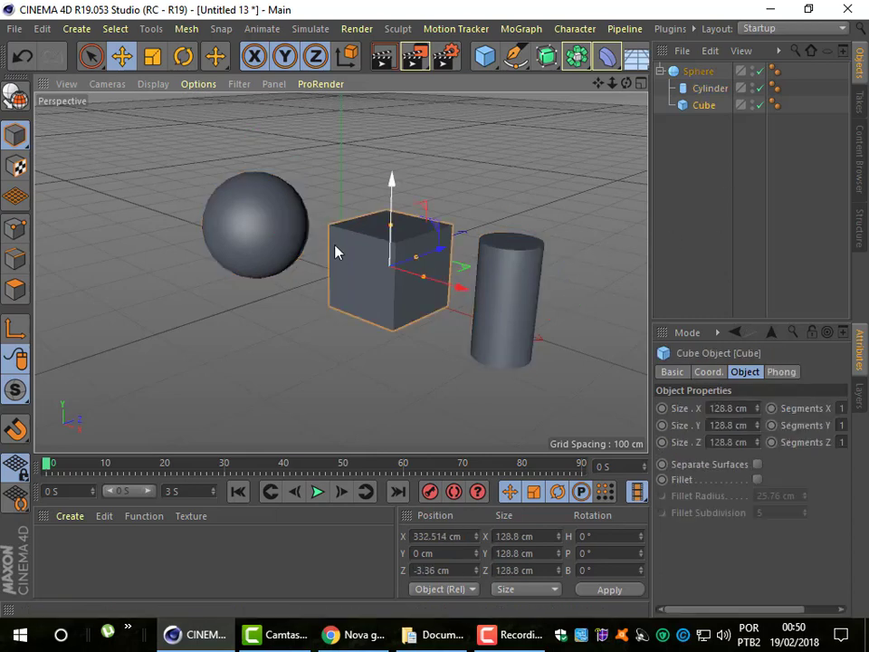
click(255, 222)
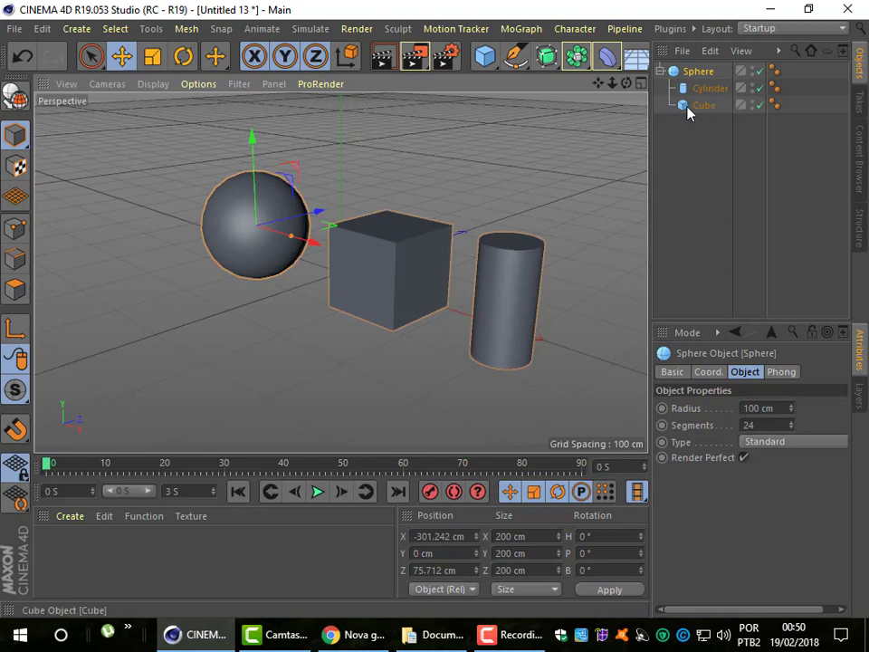
click(23, 57)
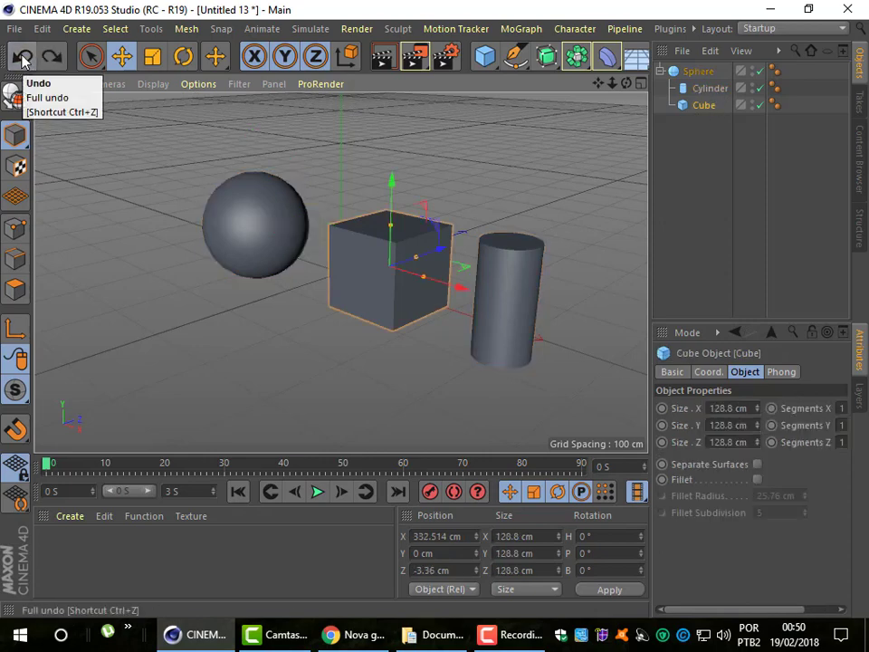
click(23, 57)
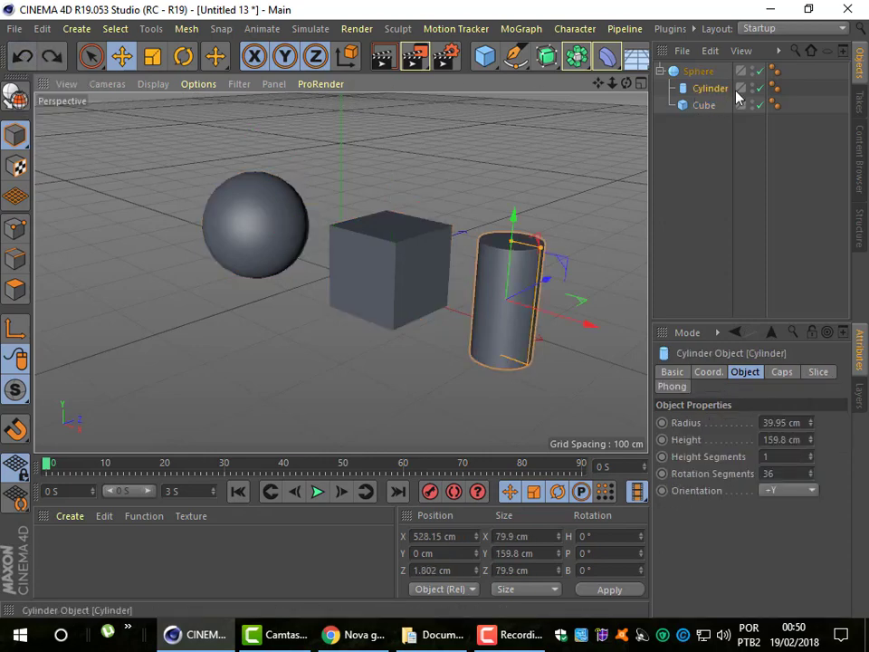
click(706, 72)
click(706, 106)
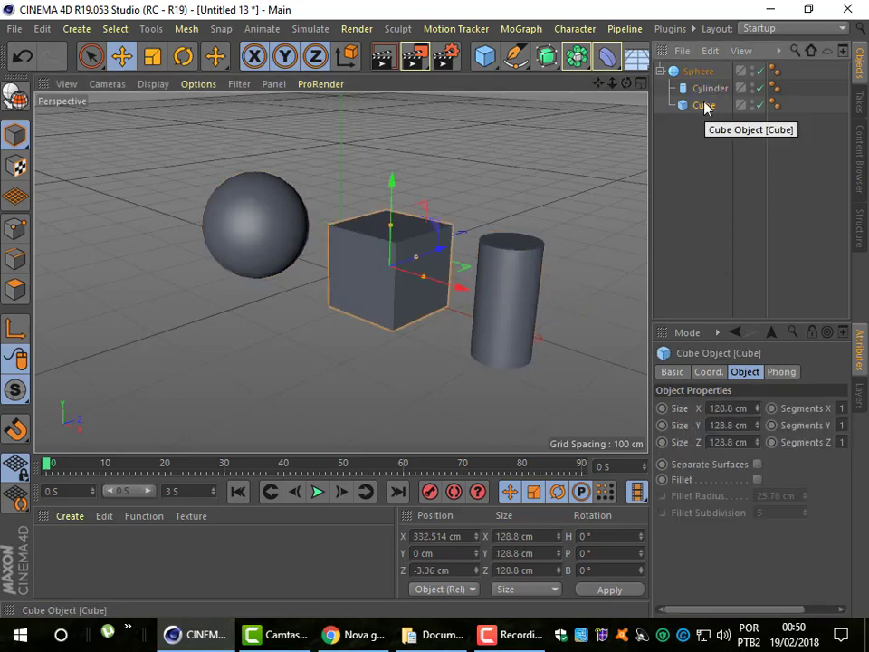
click(706, 91)
Delete the old cylinder, add a new one, and move it right of the cube to X 275.878 cm
key(Delete)
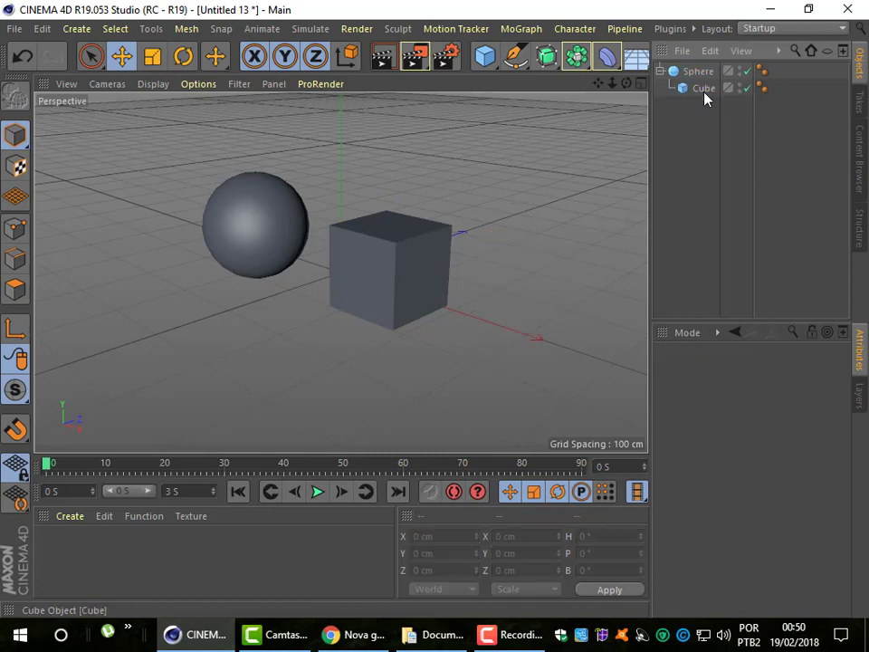
click(497, 70)
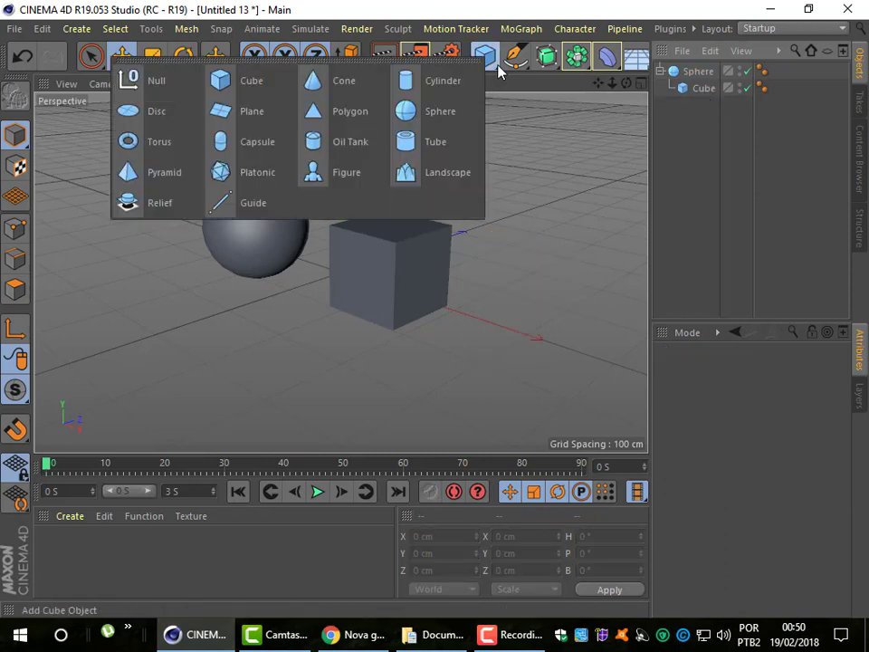
click(460, 91)
drag(407, 301, 583, 373)
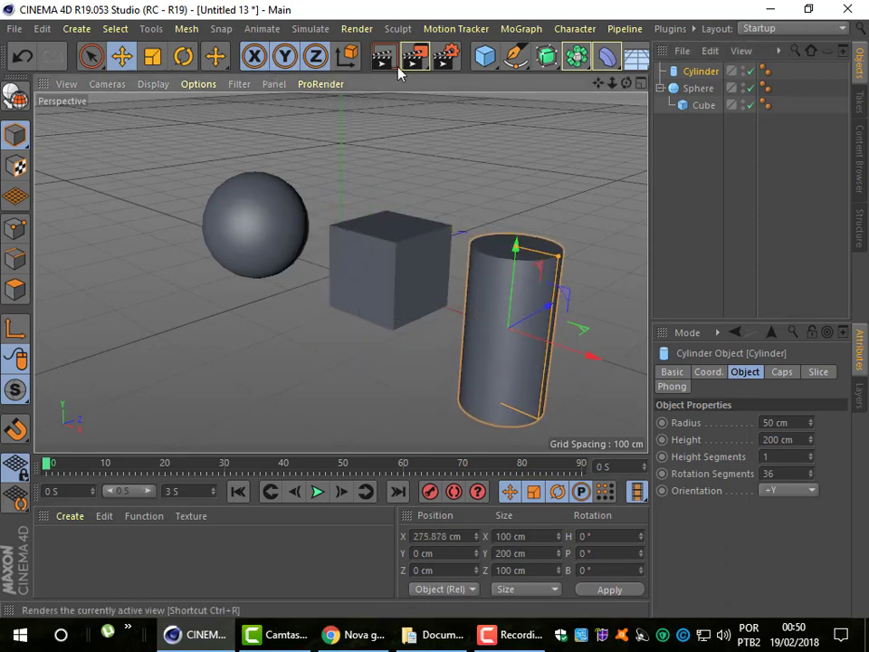
Scale the new cylinder to 71.6 × 143.2 × 71.6 cm and raise it slightly
click(152, 57)
drag(508, 194, 519, 326)
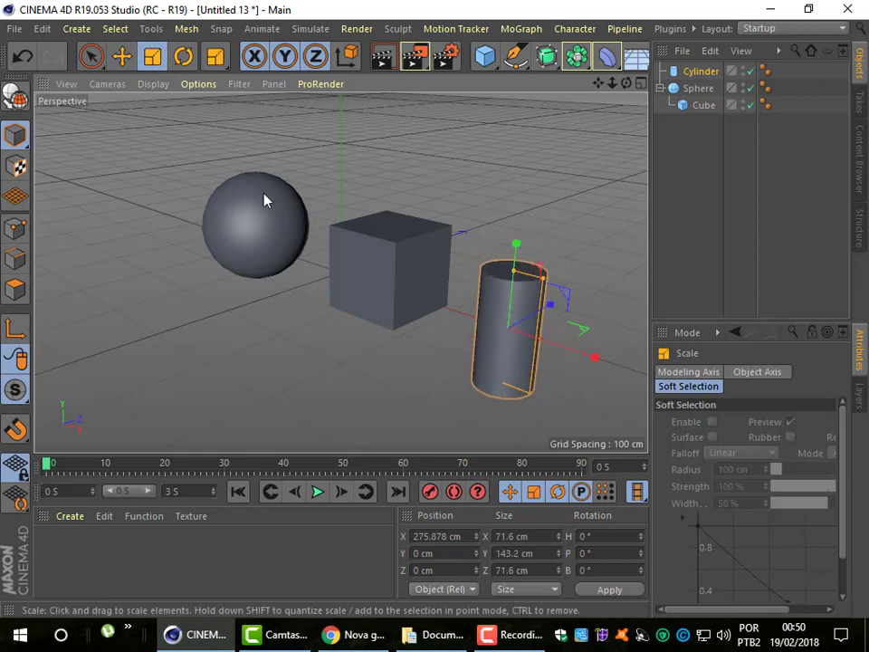
click(121, 56)
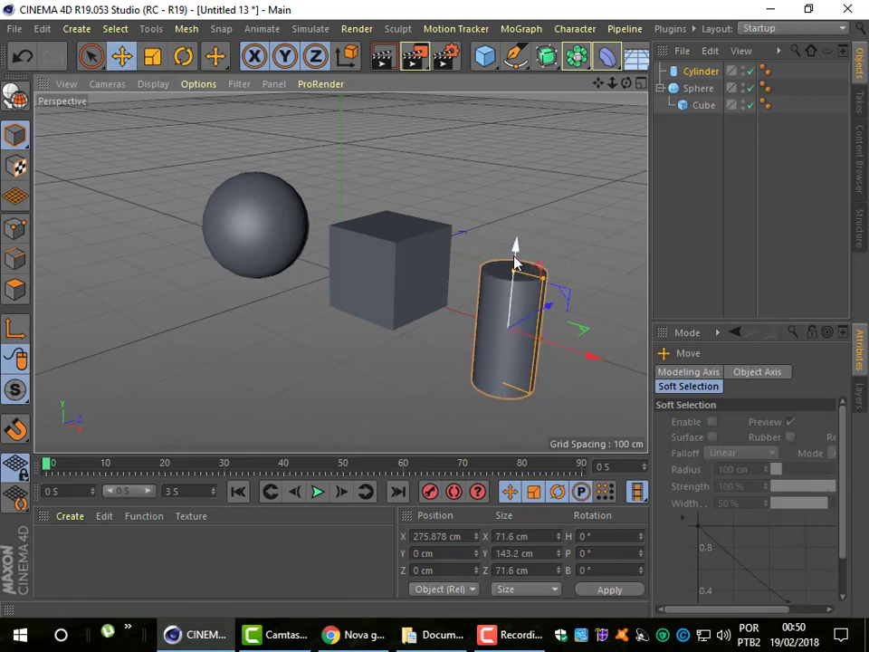
drag(516, 248, 518, 222)
Parent the Cylinder under the Cube, forming the Sphere › Cube › Cylinder chain
click(673, 180)
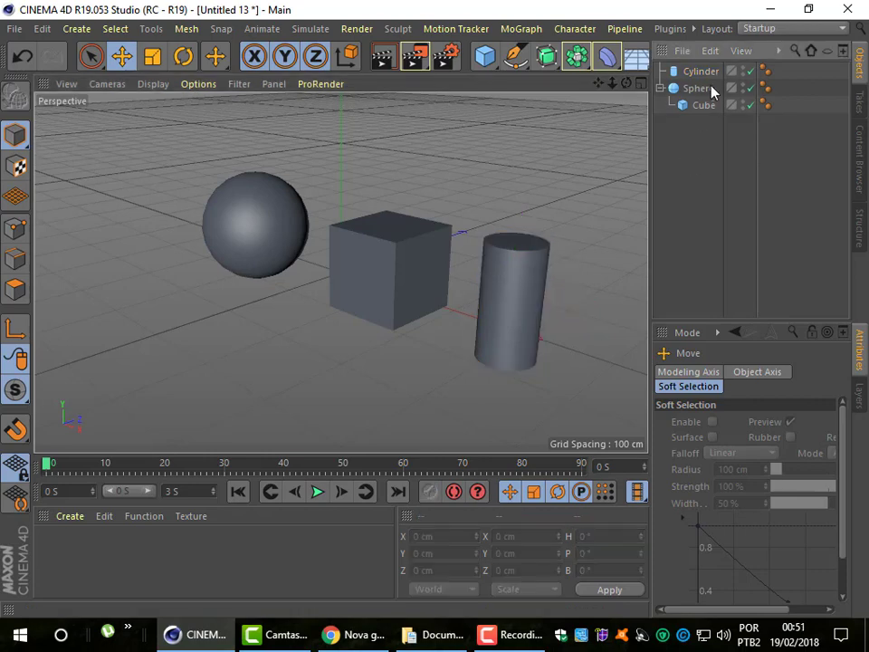
click(706, 71)
drag(705, 71, 706, 107)
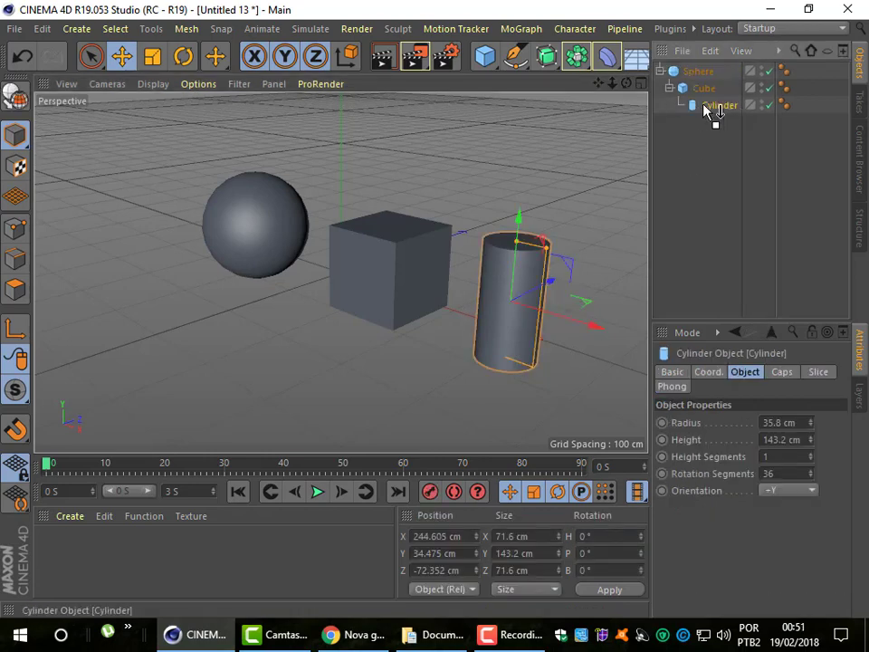
Shift the cylinder, then the cube with its child, along the depth axis
click(566, 260)
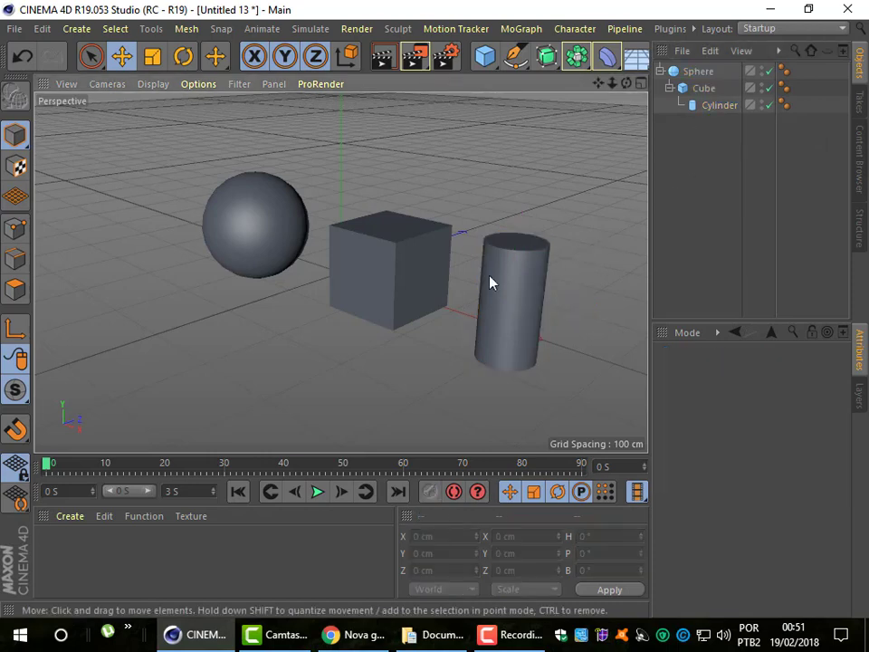
click(511, 295)
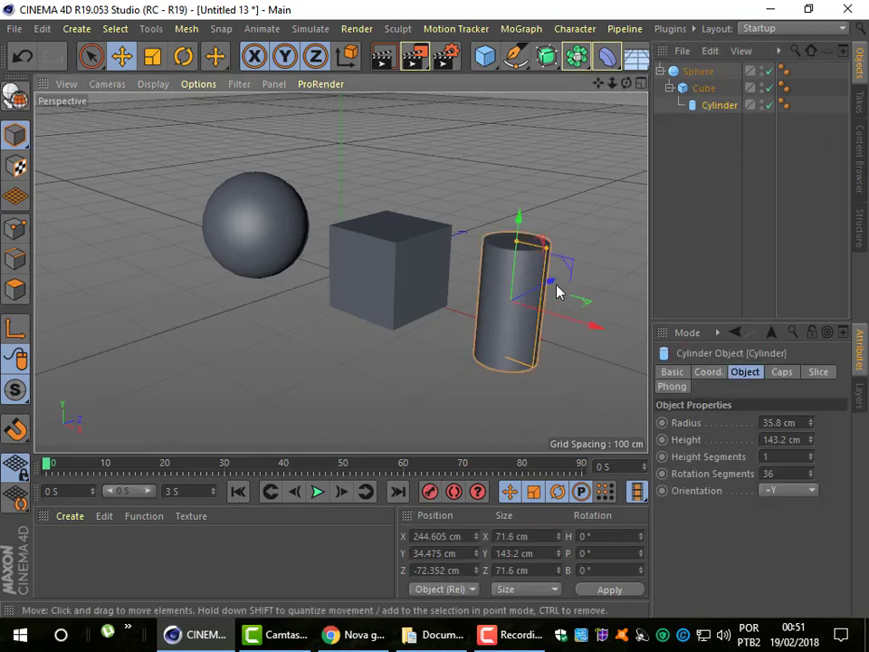
mouse_move(552, 283)
mouse_down()
mouse_move(598, 251)
mouse_move(489, 305)
mouse_move(561, 286)
mouse_move(492, 311)
mouse_move(531, 299)
mouse_up()
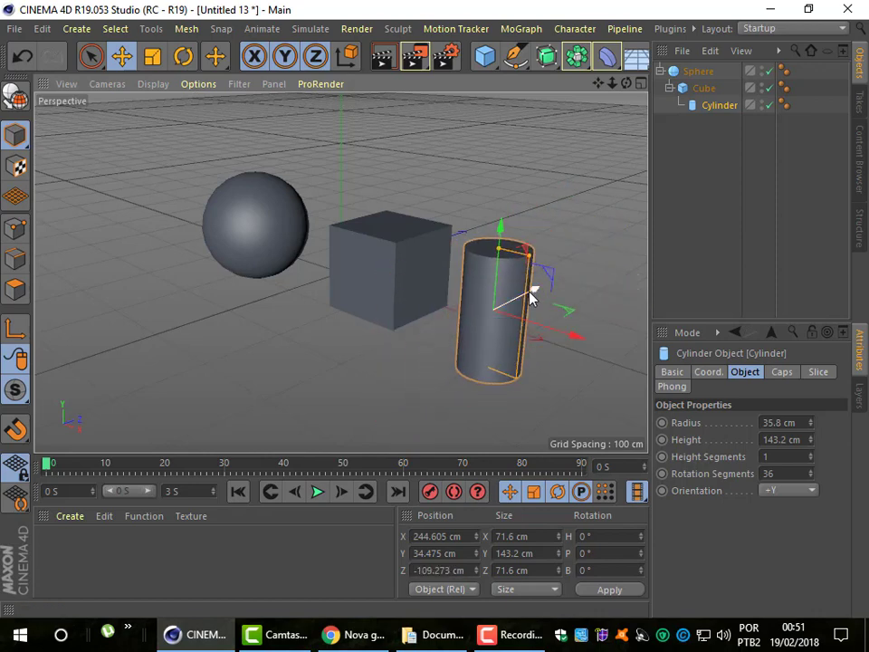
click(438, 274)
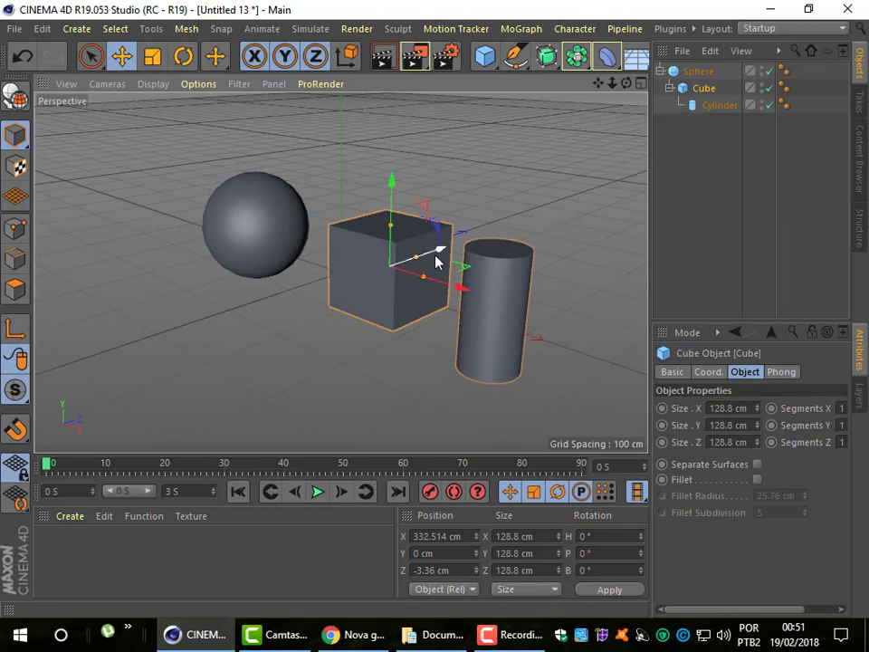
mouse_move(436, 262)
mouse_down()
mouse_move(450, 248)
mouse_move(515, 229)
mouse_move(403, 280)
mouse_move(519, 247)
mouse_move(444, 266)
mouse_move(476, 259)
mouse_move(456, 265)
mouse_up()
Push the sphere back to Z 162.865 cm, then expand the Cube to show its nested Cylinder
click(695, 72)
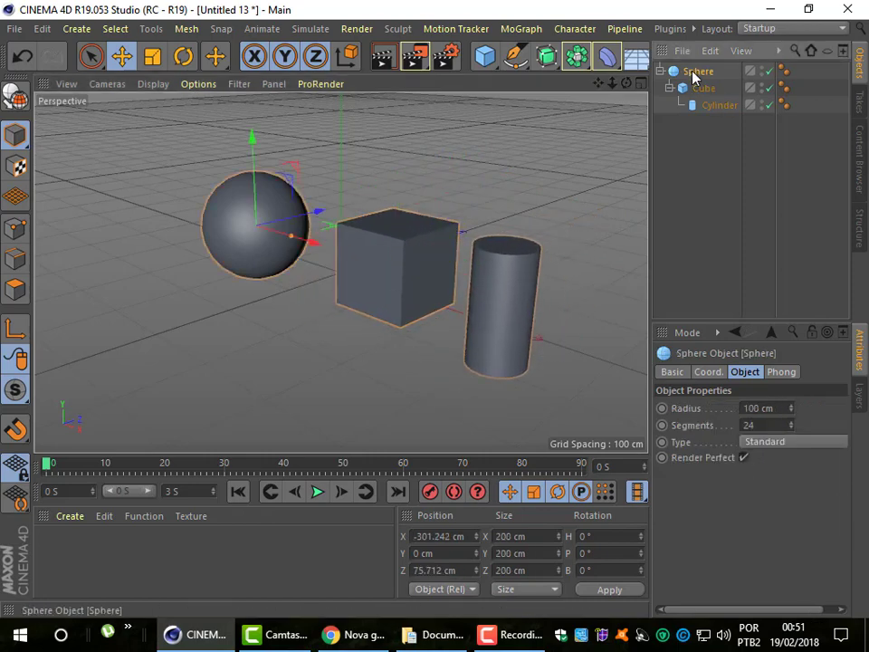
mouse_move(318, 210)
mouse_down()
mouse_move(441, 188)
mouse_move(328, 212)
mouse_move(368, 217)
mouse_move(335, 226)
mouse_up()
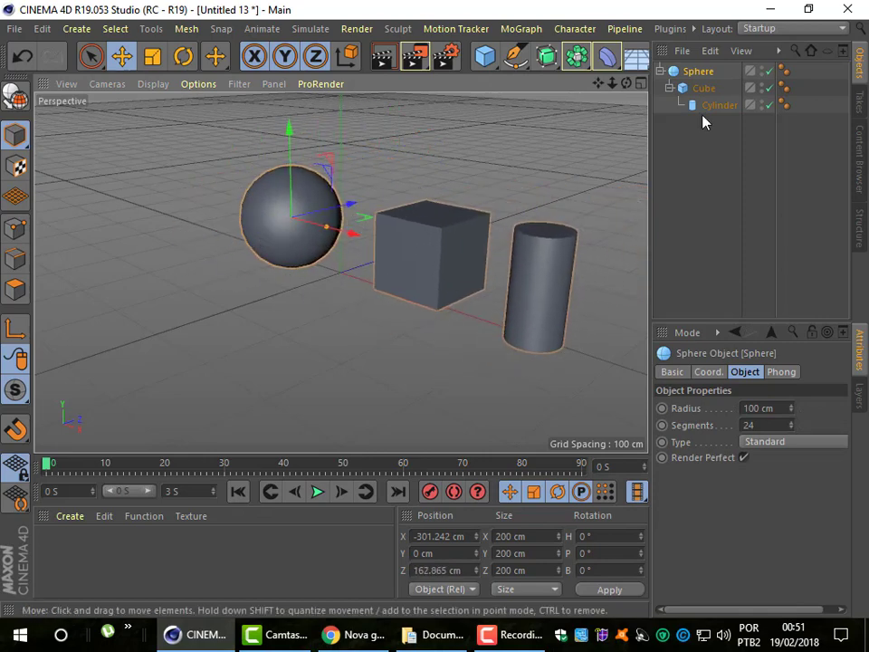
click(669, 88)
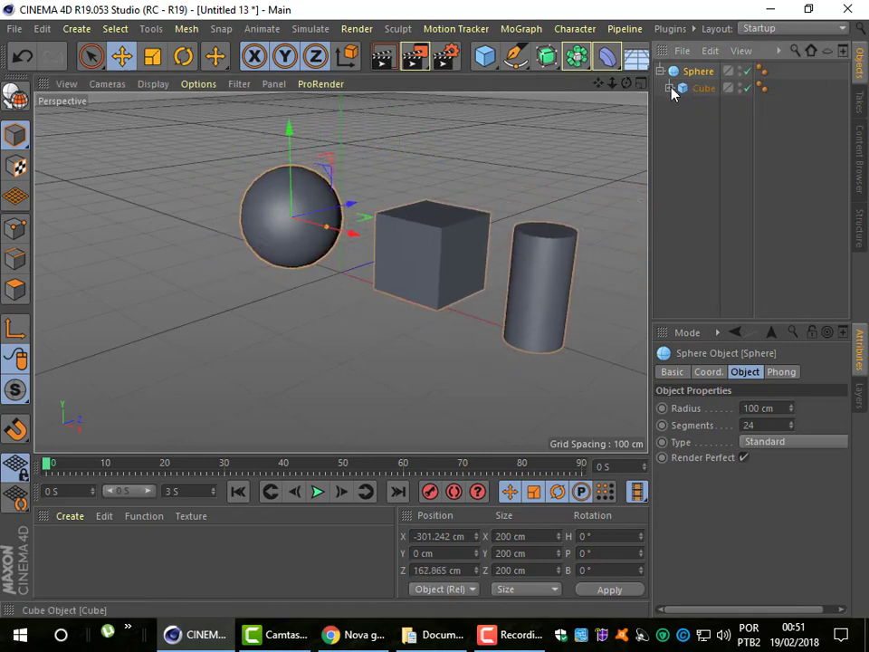
click(670, 88)
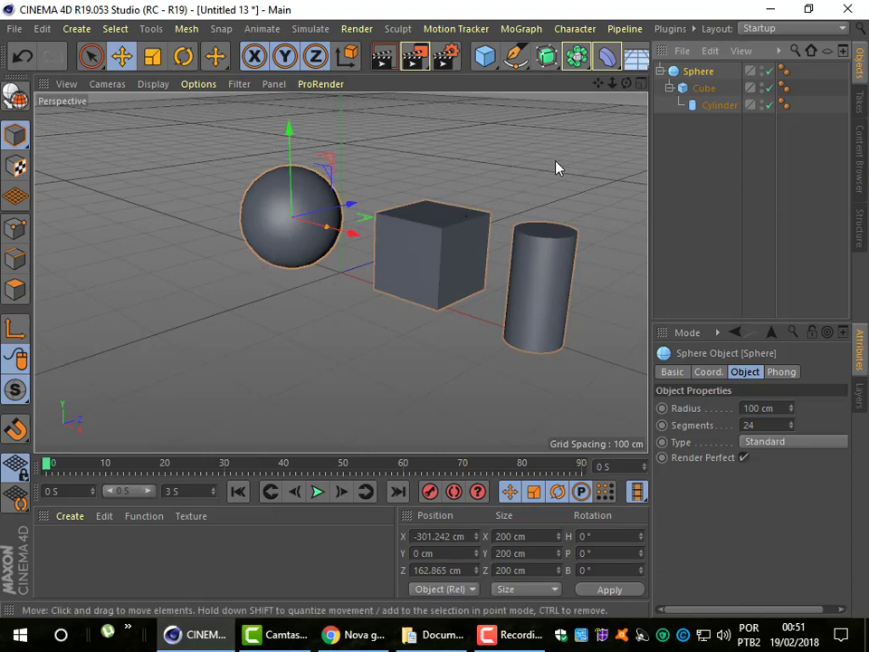
click(669, 88)
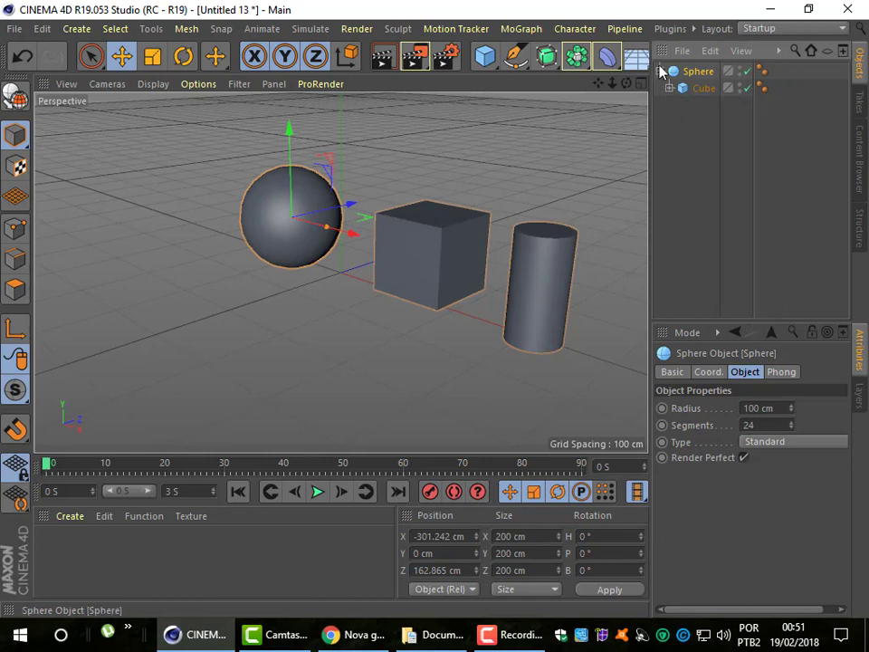
click(664, 81)
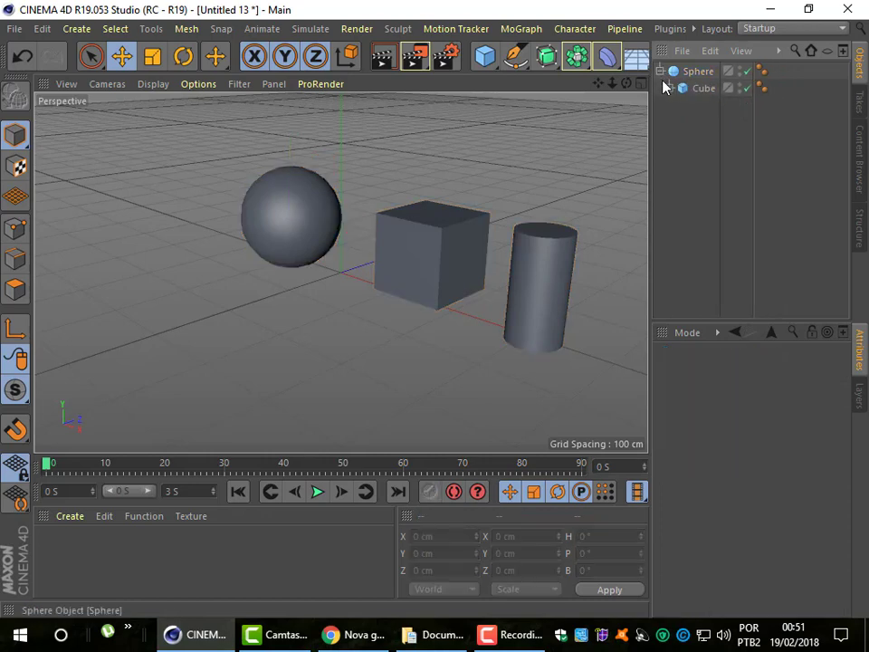
click(670, 88)
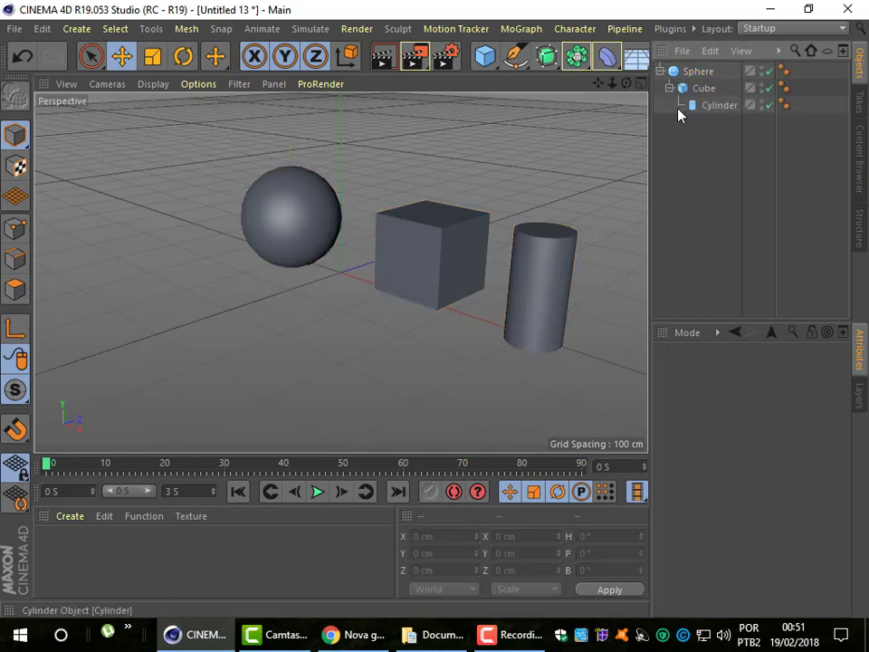